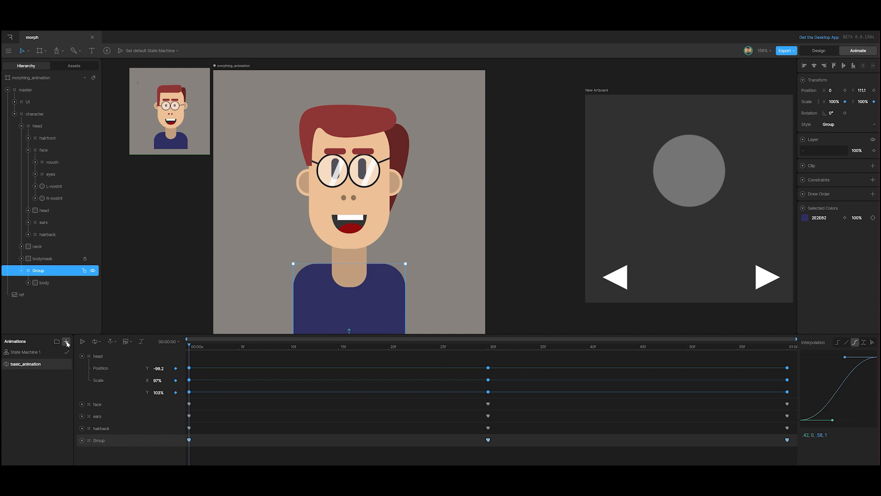
- Create a new timeline animation and name it Jim
left_click(67, 341)
left_click(76, 359)
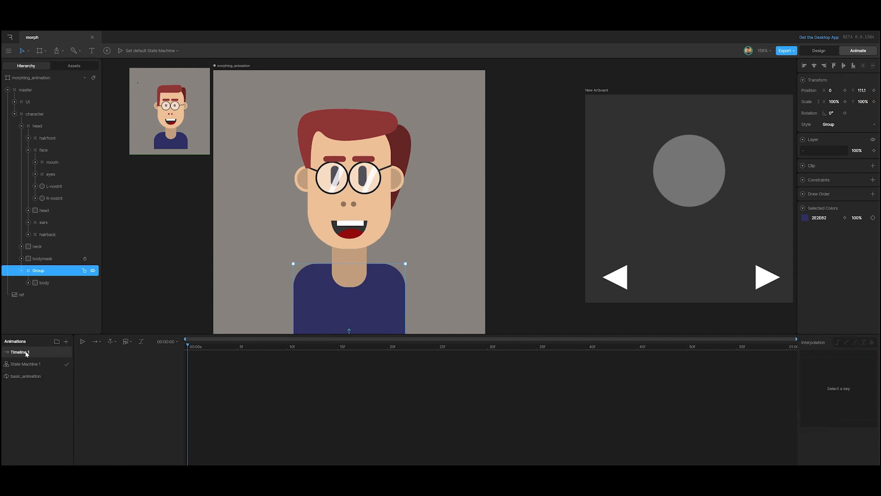
type("Jim")
key("Return")
- Create another timeline animation and name it Tom
left_click(66, 340)
left_click(76, 357)
double_click(58, 349)
type("Tom")
left_click(138, 406)
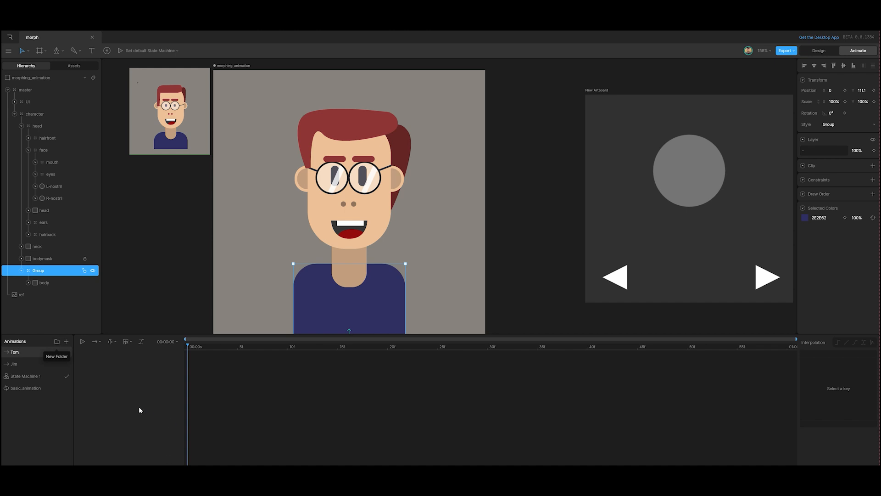
- Open State Machine 1 and select the Jim rectangle inside the UI group
left_click(22, 363)
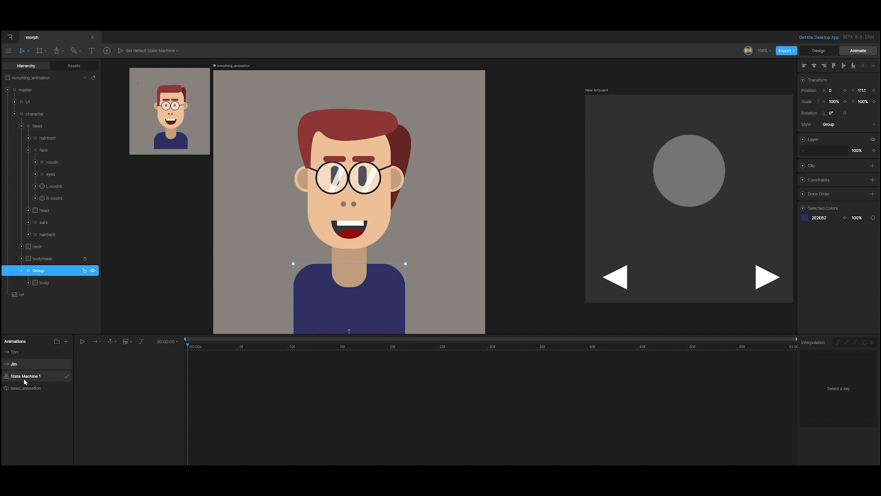
scroll(321, 227, "down", 4)
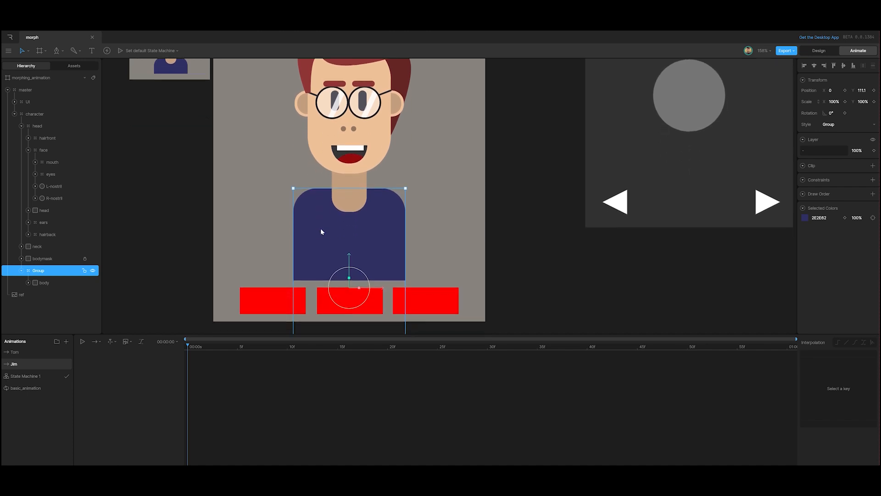
left_click(16, 377)
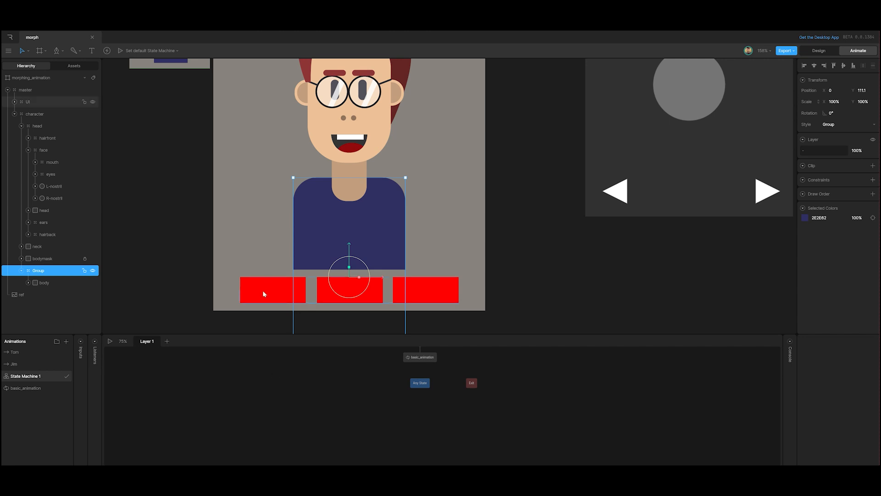
left_click(22, 271)
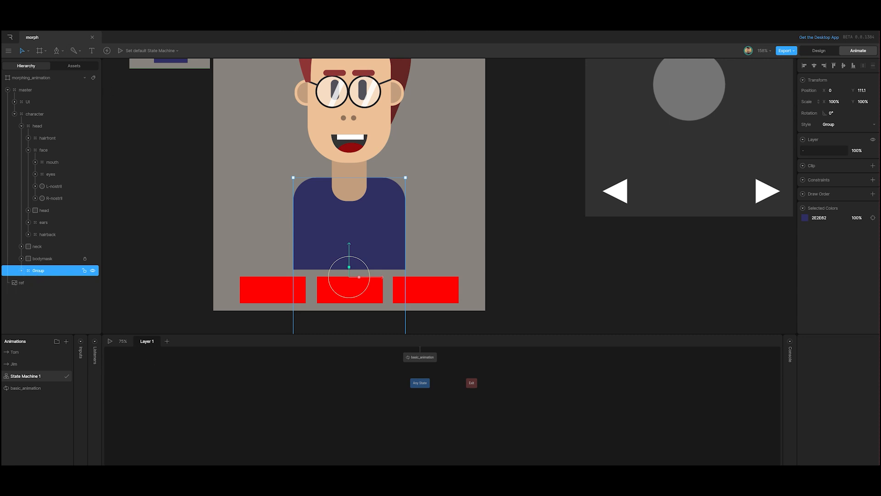
left_click(31, 102)
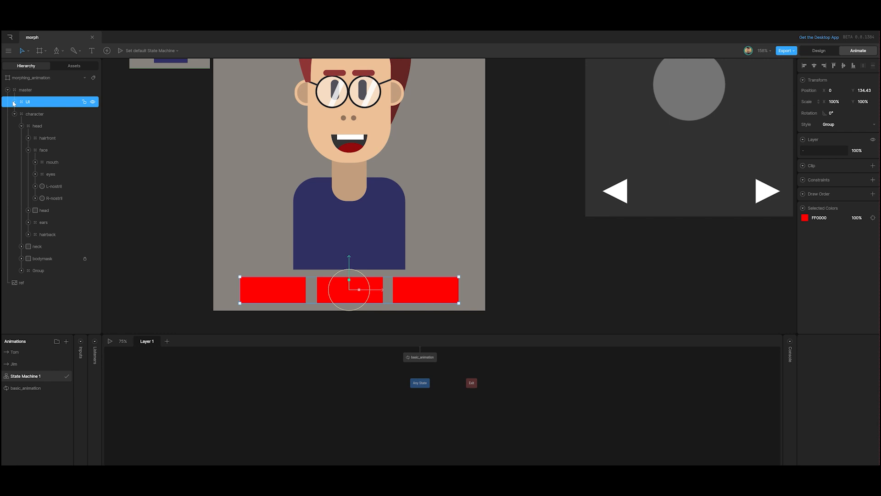
left_click(14, 102)
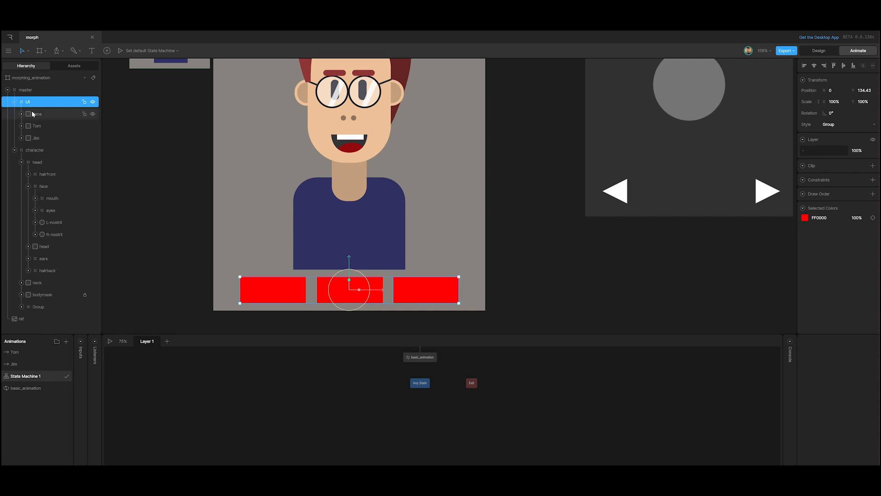
left_click(36, 140)
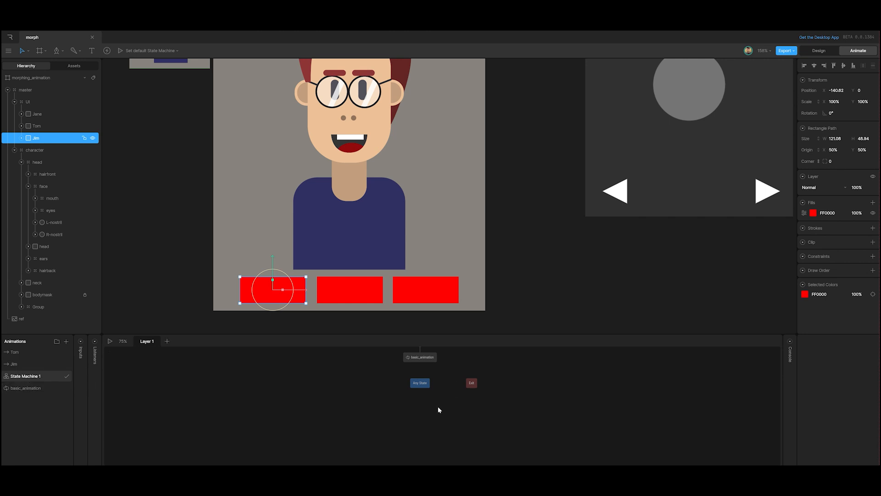
- Inspect the Entry and basic_animation states, and preview the state machine's playback briefly
scroll(439, 410, "up", 3)
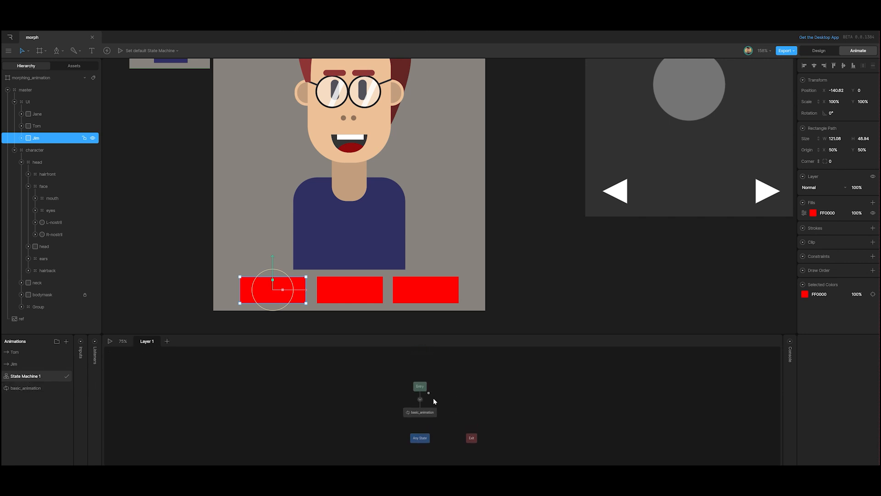
left_click(420, 389)
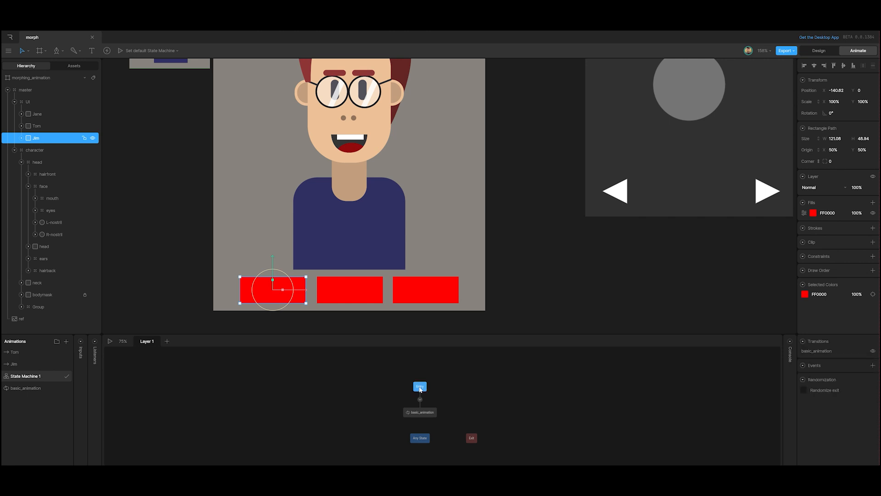
left_click(422, 414)
left_click(110, 341)
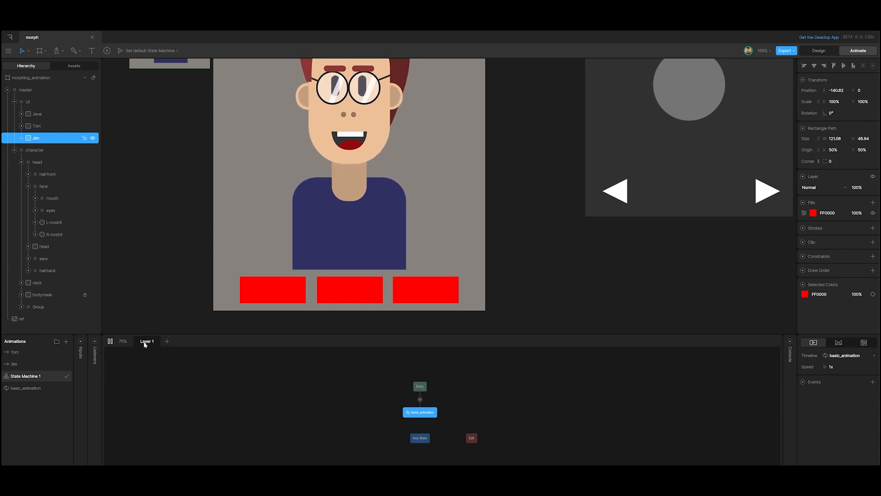
double_click(145, 342)
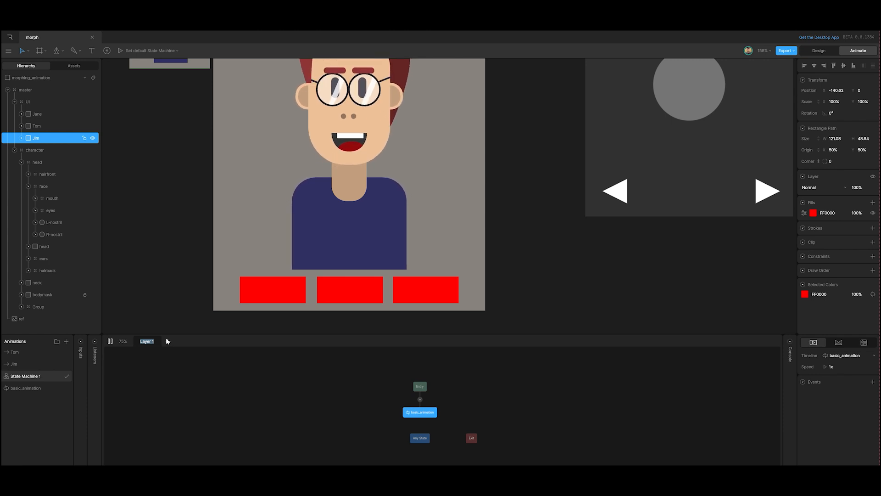
left_click(110, 341)
- Rename the state machine's Layer 1 as "basic animation"
double_click(148, 341)
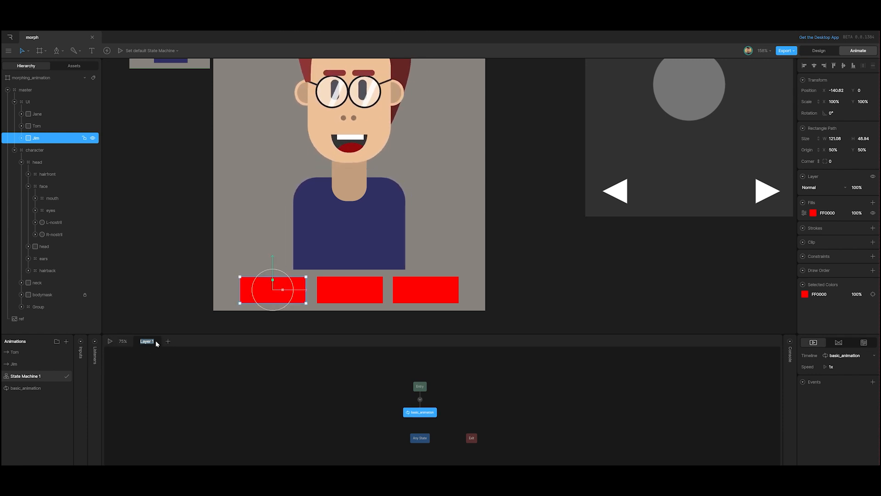
key("BackSpace")
type("basic_animation")
left_click(189, 357)
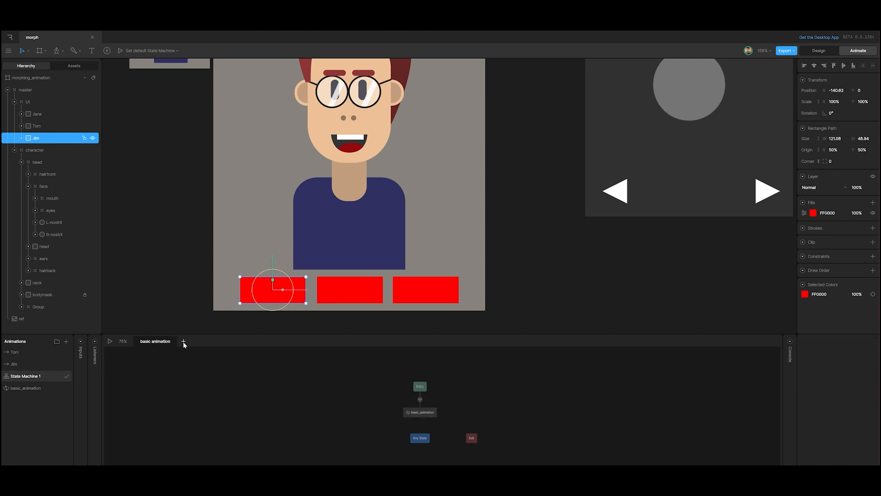
- Add a second layer to the state machine and name it "morphing"
left_click(184, 341)
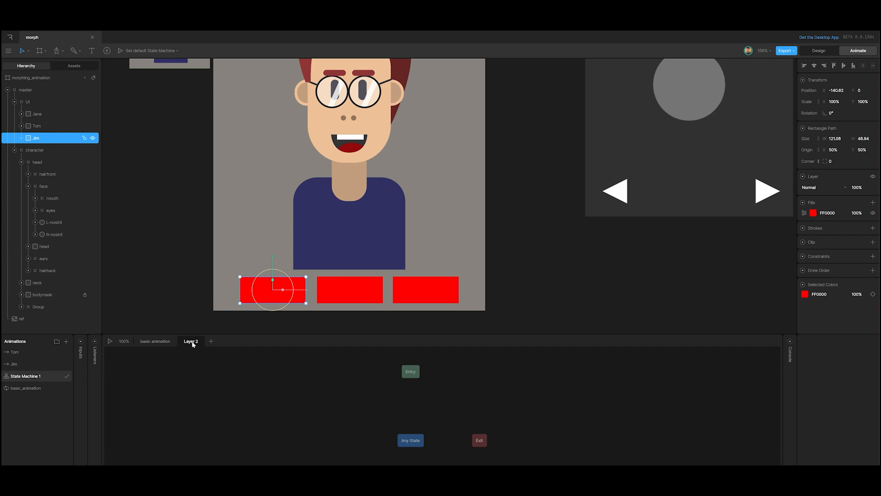
double_click(192, 342)
type("morphing")
- Rearrange the morphing layer's graph, placing Entry and Exit together at the far right and Any State on the upper left
left_click(413, 443)
left_click_drag(414, 443, 343, 394)
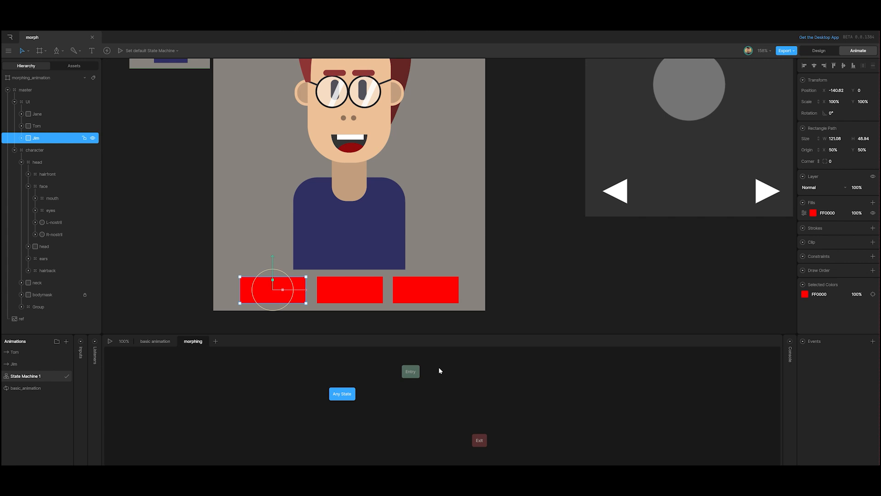
left_click_drag(419, 370, 477, 368)
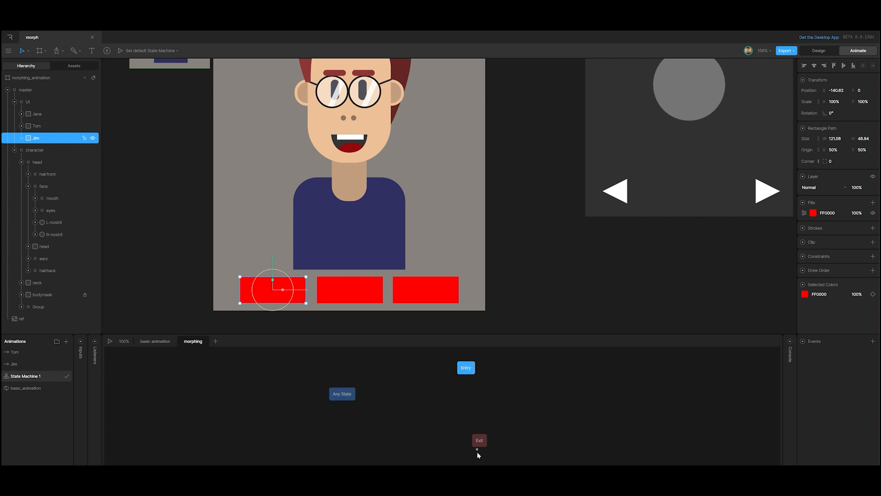
left_click_drag(479, 443, 666, 377)
left_click_drag(472, 370, 631, 363)
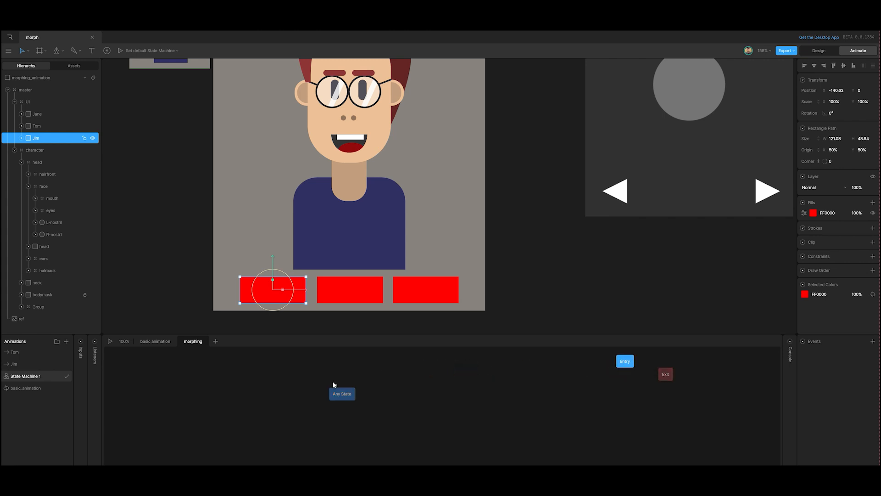
left_click(341, 396)
left_click_drag(341, 396, 367, 377)
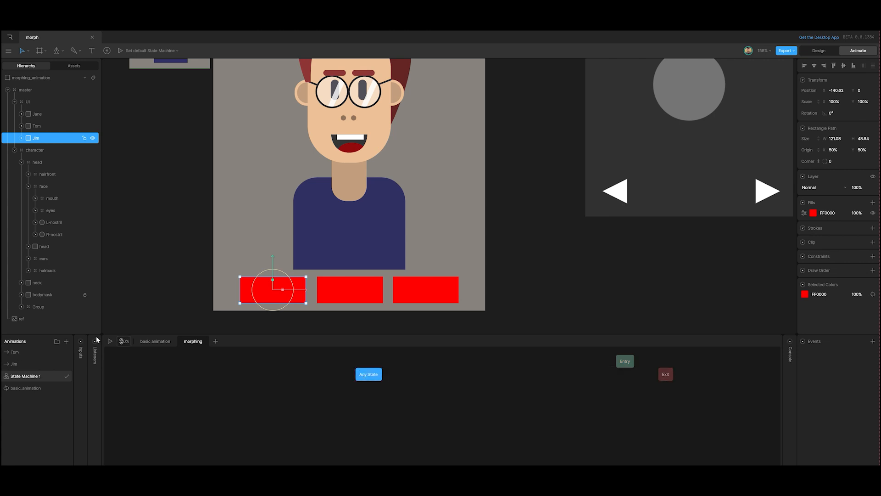
- Reselect the Jim rectangle in the UI group and show the state machine's listeners
left_click(170, 274)
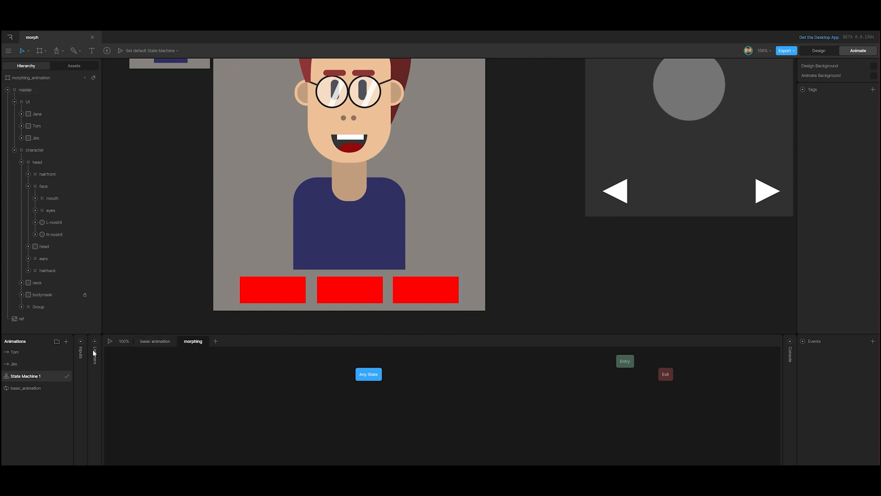
left_click(40, 139)
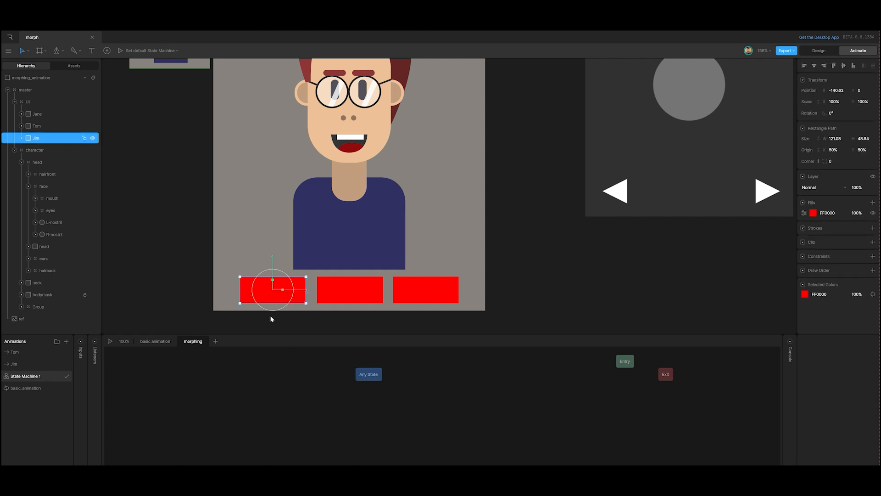
left_click(95, 341)
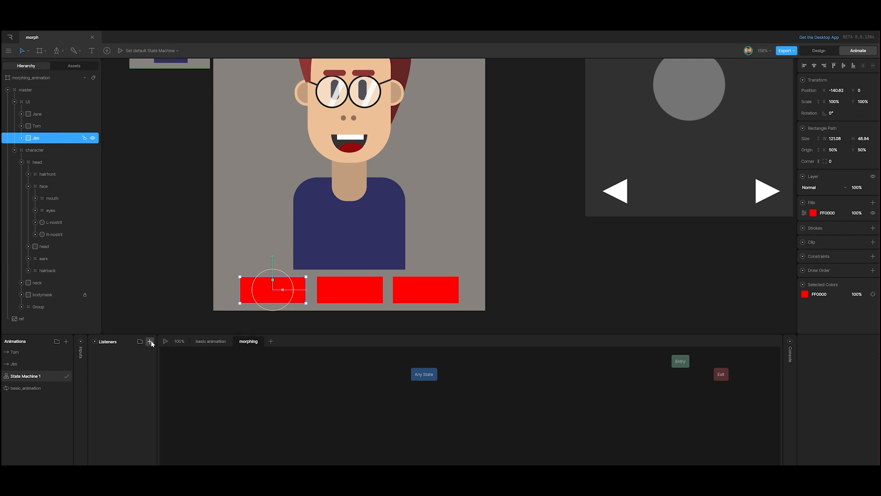
left_click(150, 342)
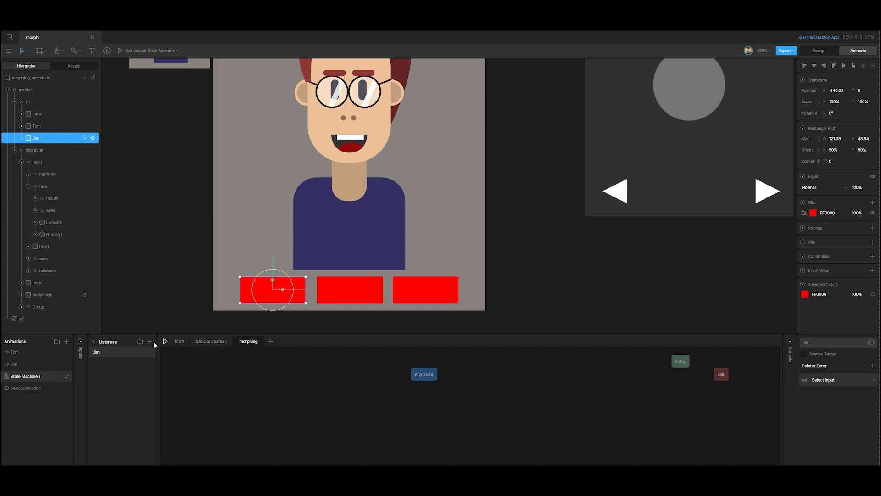
right_click(114, 356)
left_click(123, 371)
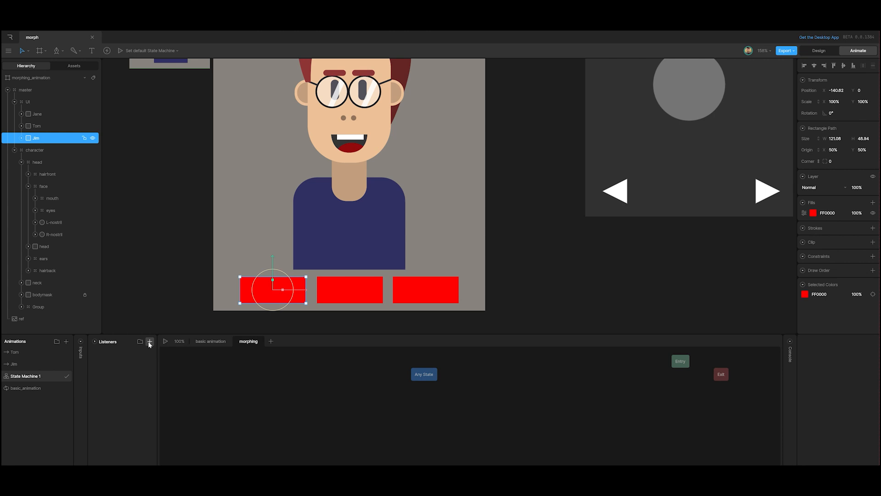
- Add a listener targeting the Jim rectangle and set its trigger to Pointer Down
left_click(149, 341)
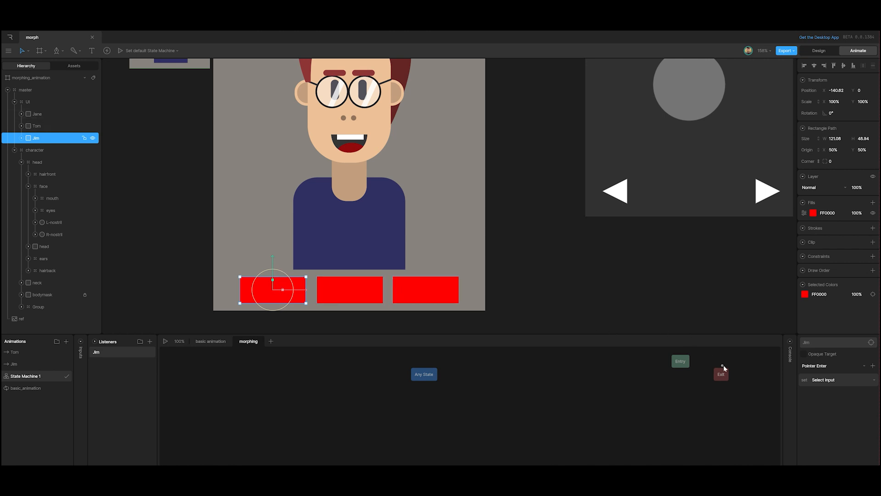
left_click(864, 367)
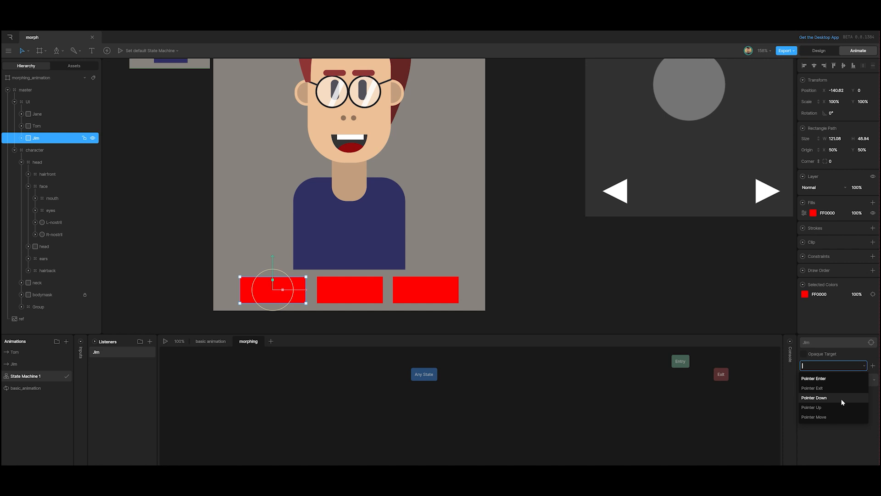
left_click(842, 398)
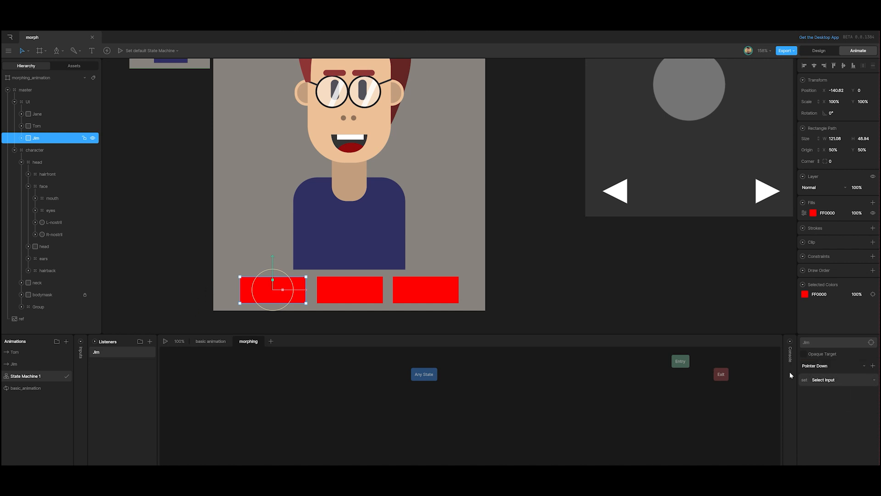
- Add a Number input to the state machine and name it morph_number
left_click(80, 342)
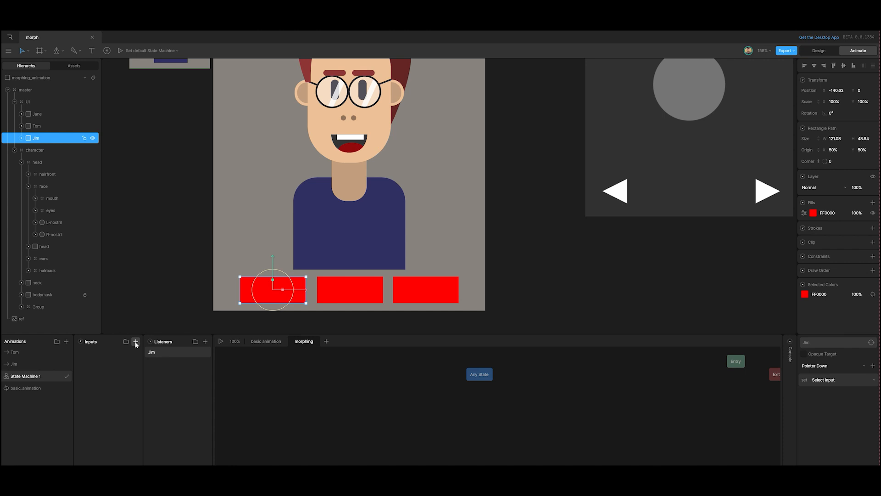
left_click(136, 342)
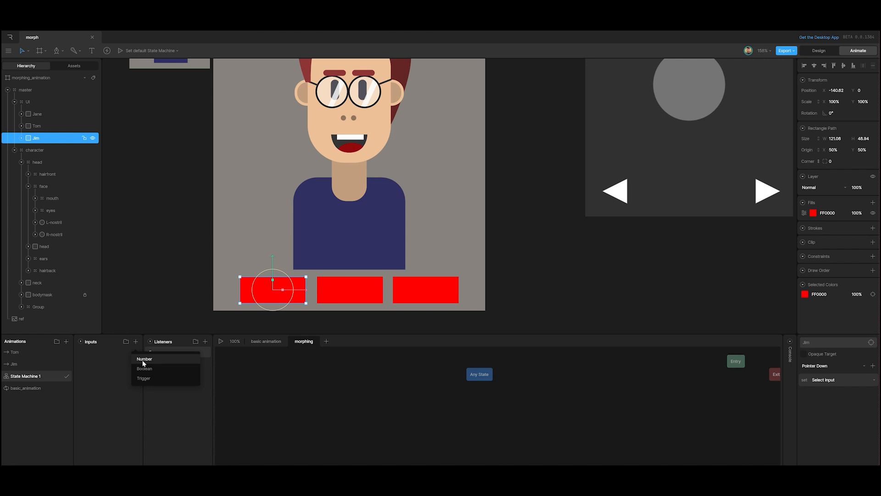
left_click(143, 363)
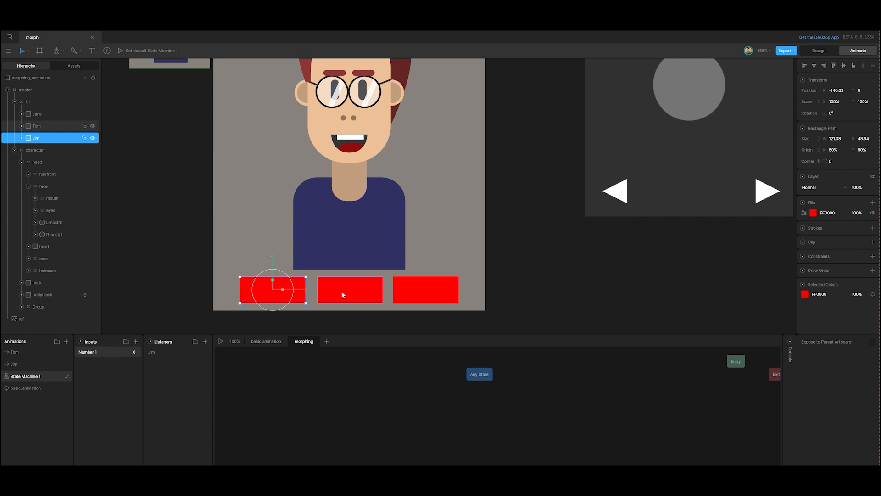
double_click(92, 352)
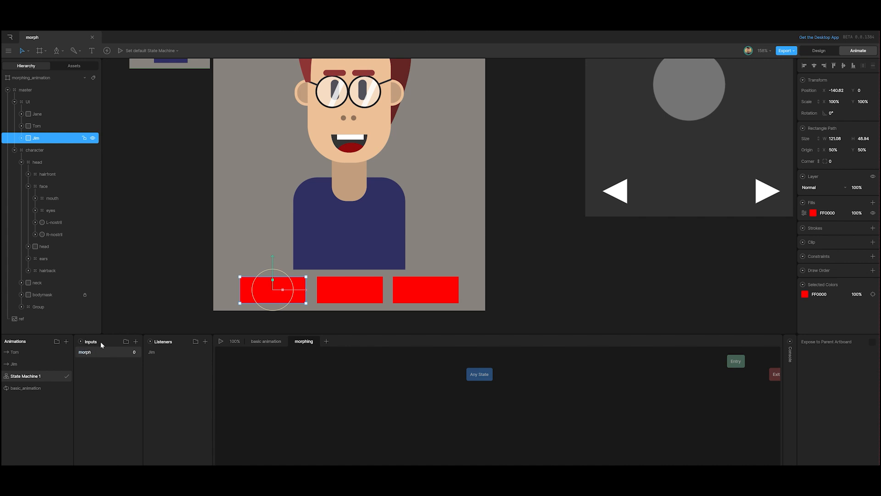
type("morph_number")
- Make the Jim listener set the morph_number input
left_click(155, 354)
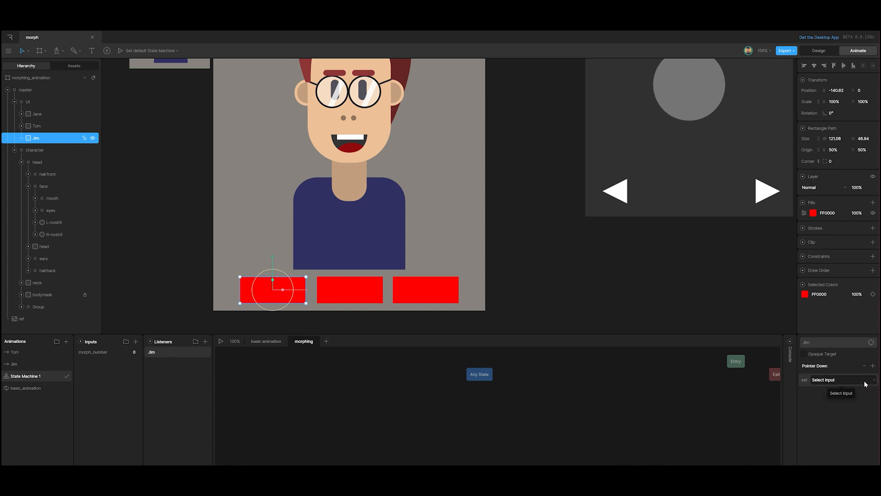
left_click(864, 380)
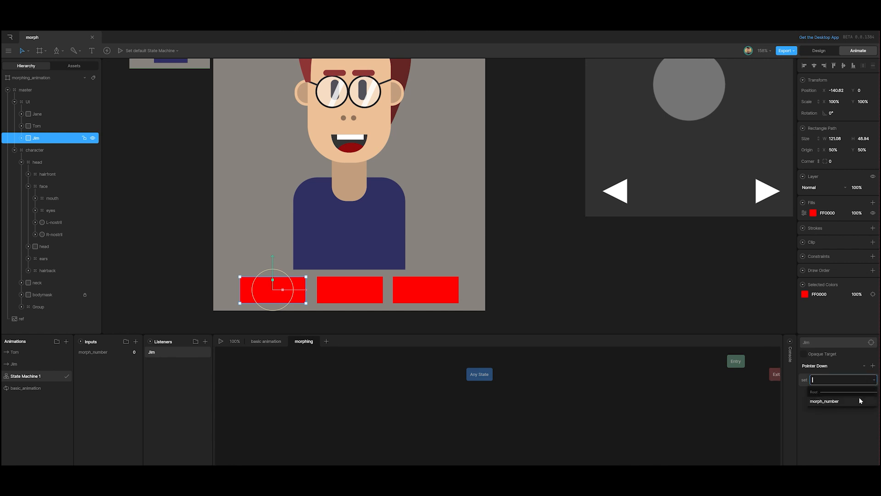
left_click(861, 400)
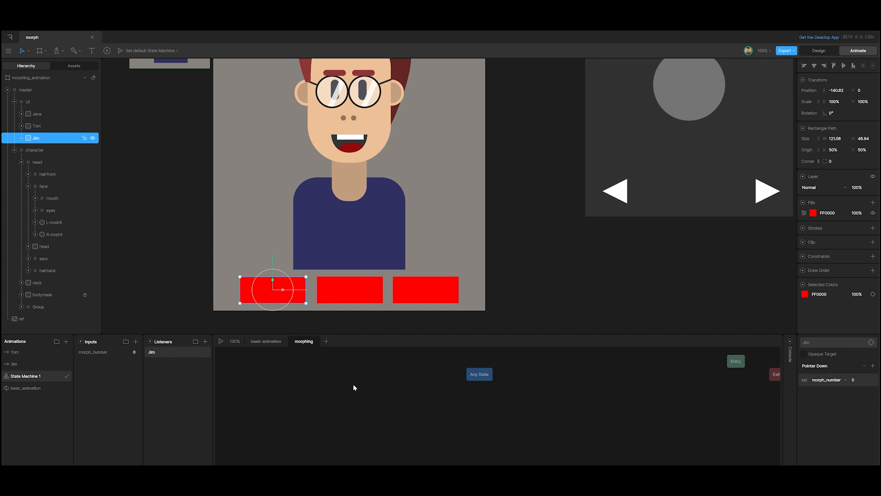
- Add a listener targeting the Tom rectangle and set its trigger to Pointer Down
left_click(317, 403)
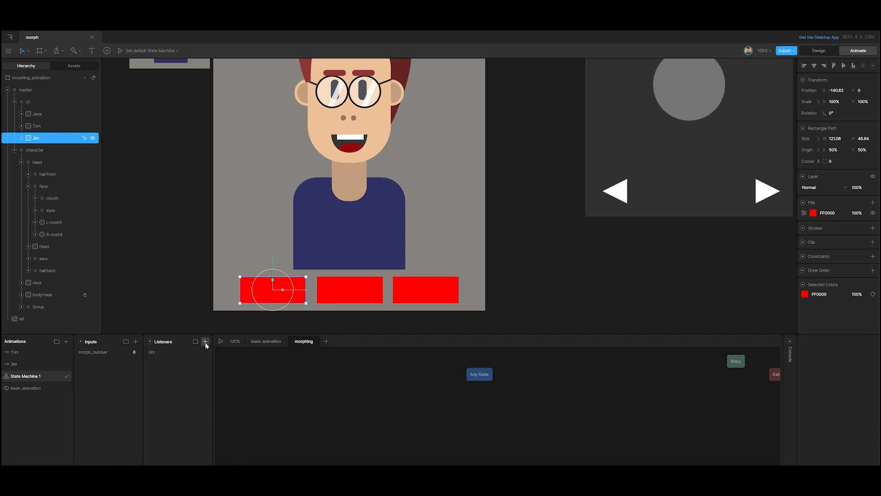
left_click(338, 294)
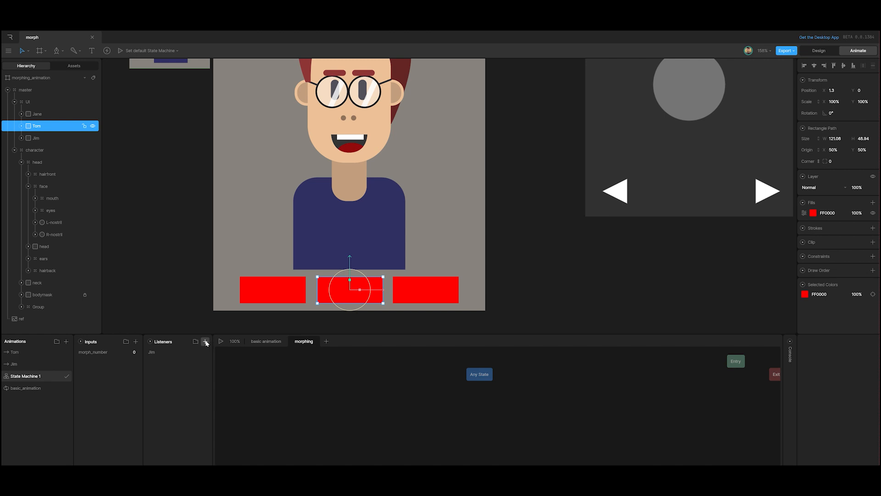
left_click(205, 342)
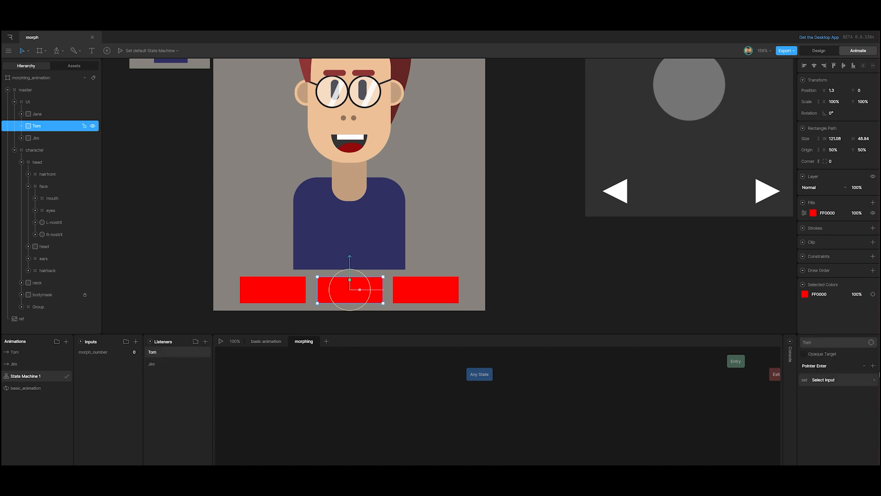
left_click(862, 365)
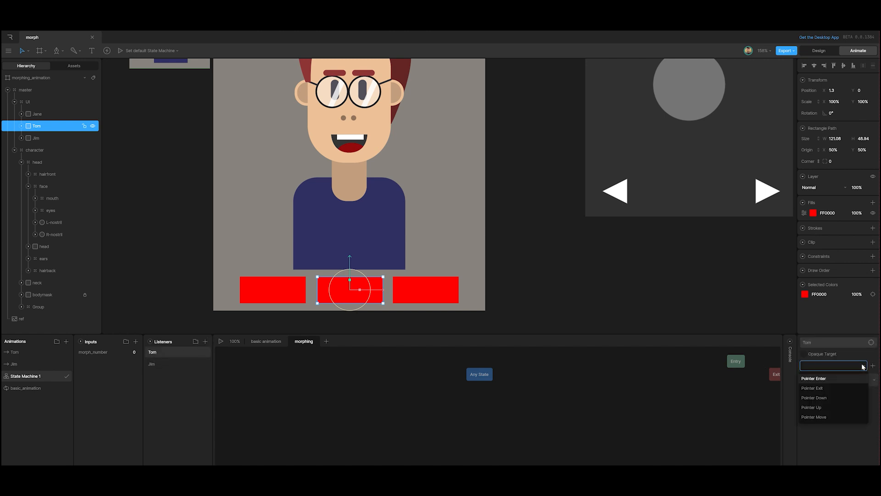
left_click(828, 398)
- Make the Tom listener set the morph_number input to 1
left_click(852, 380)
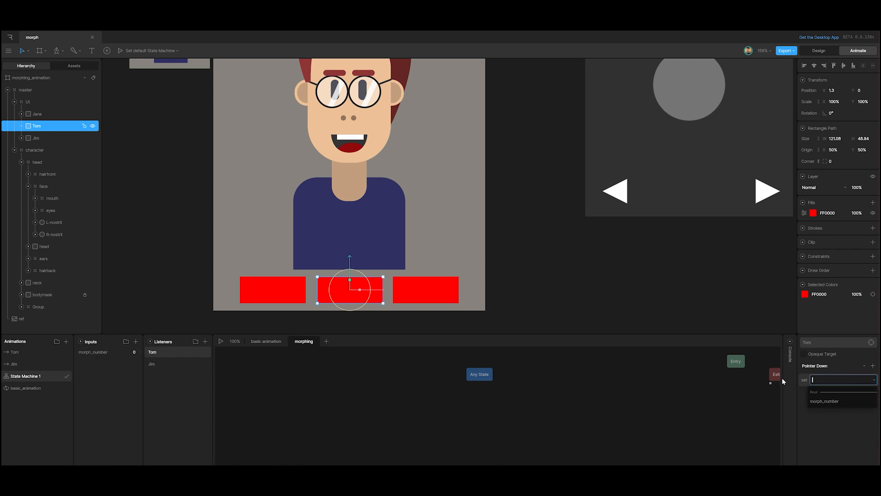
left_click(832, 401)
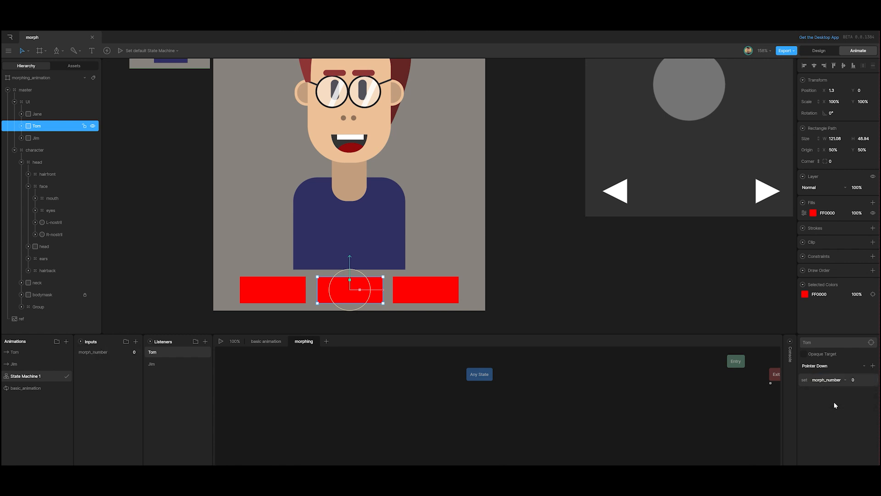
left_click(856, 380)
type("1")
left_click(845, 431)
- Review which rectangle the Jim and Tom listeners each target and the morph_number value each one sets
left_click(151, 364)
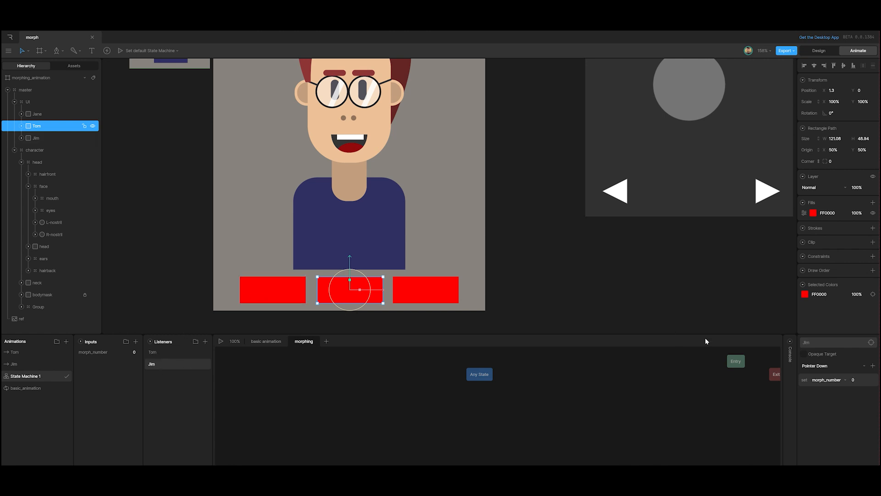
left_click(269, 292)
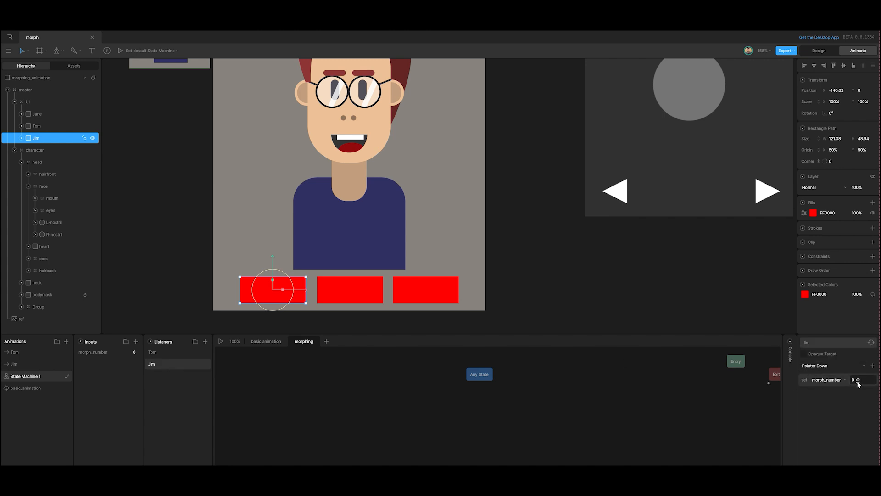
left_click(361, 288)
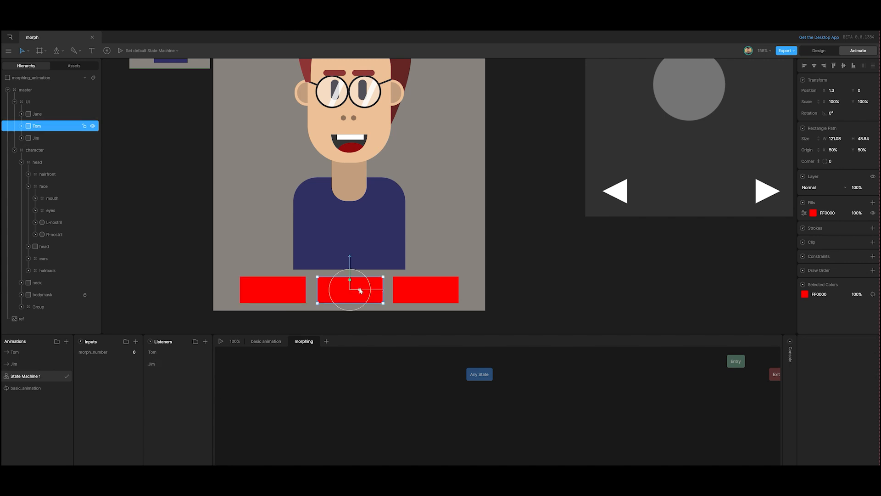
left_click(161, 356)
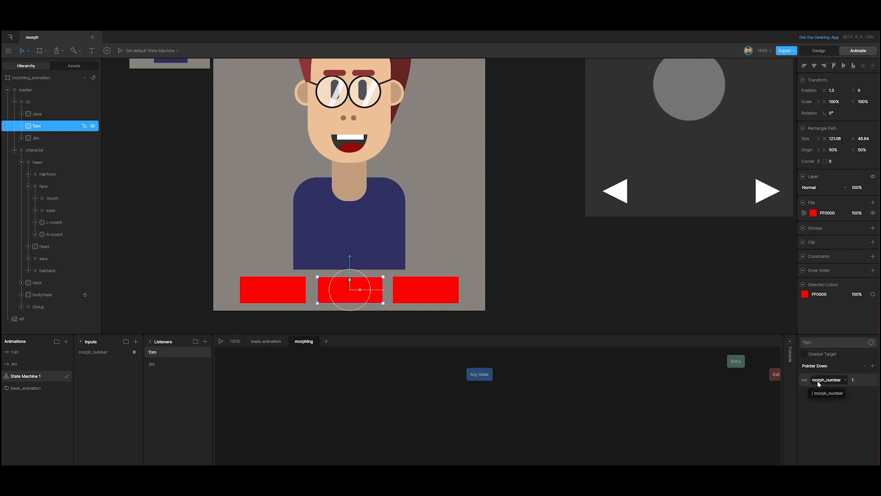
left_click(473, 401)
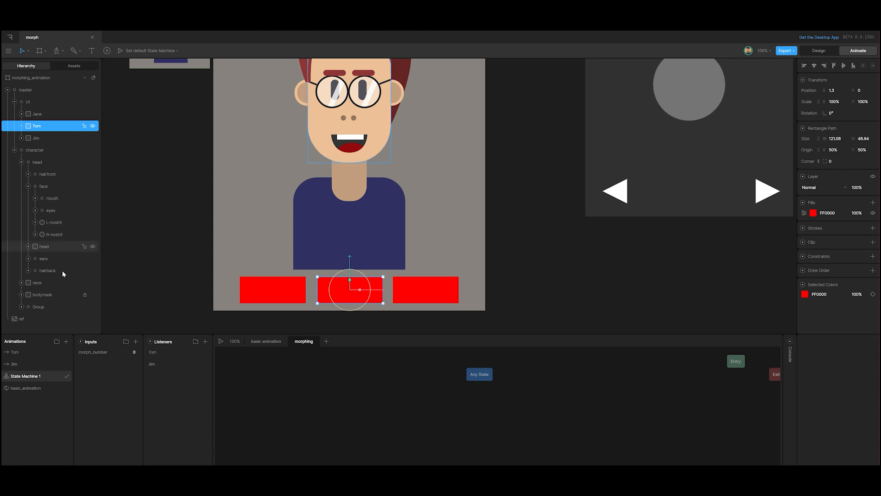
- Place the Jim and Tom timelines as states in the morphing layer and connect Any State to each with a transition
left_click_drag(19, 366, 441, 415)
left_click_drag(12, 352, 504, 418)
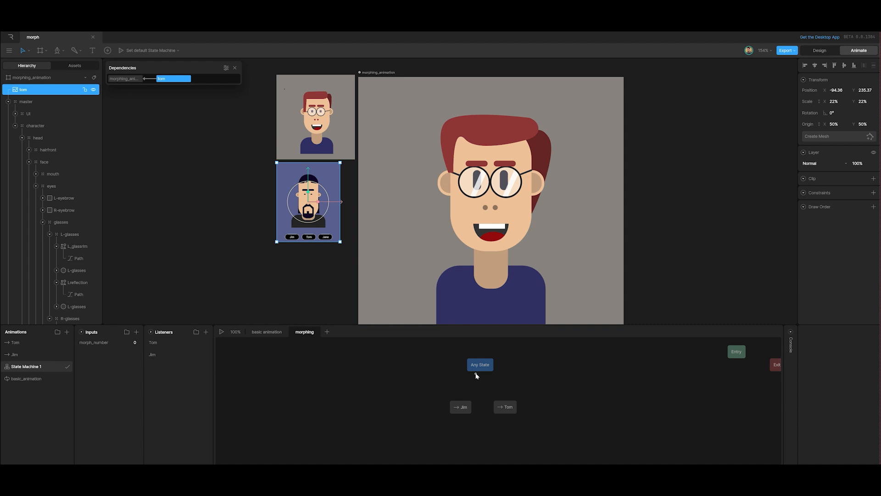
left_click_drag(477, 374, 461, 406)
left_click_drag(489, 376, 504, 406)
- Add a condition to the Any State to Jim transition requiring morph_number to equal 0, matching the Jim listener
left_click(471, 386)
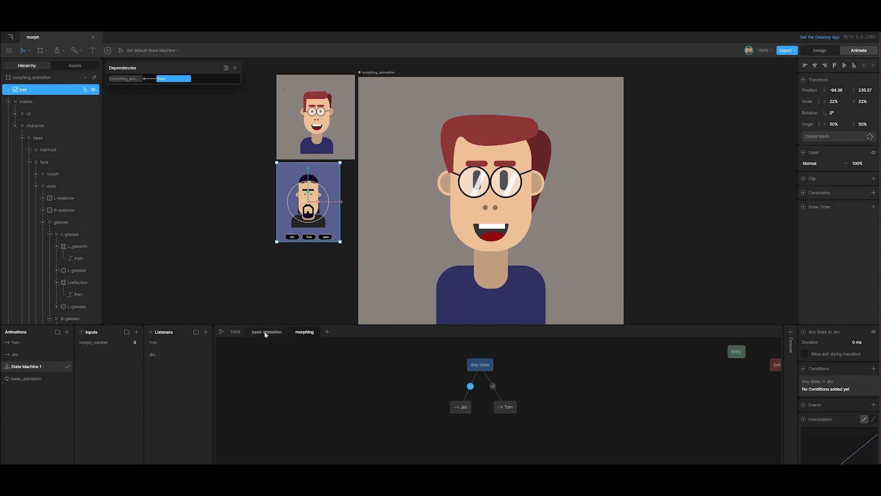
left_click(274, 332)
left_click(305, 332)
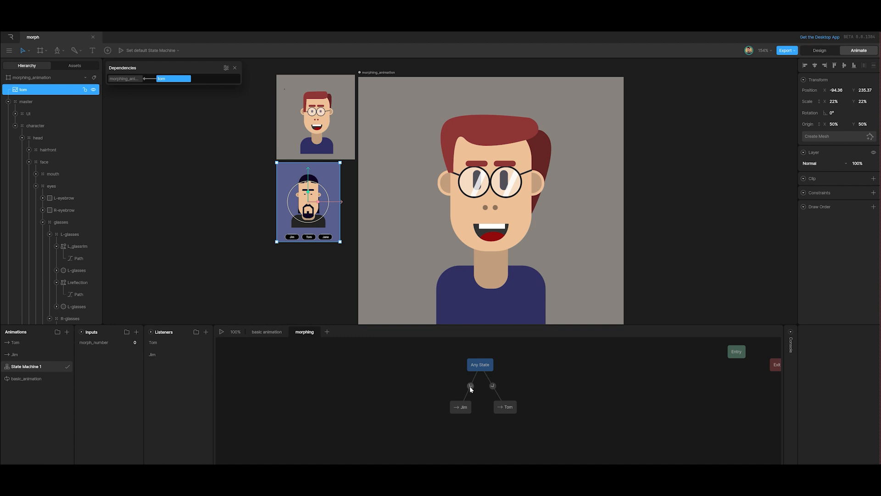
left_click(159, 347)
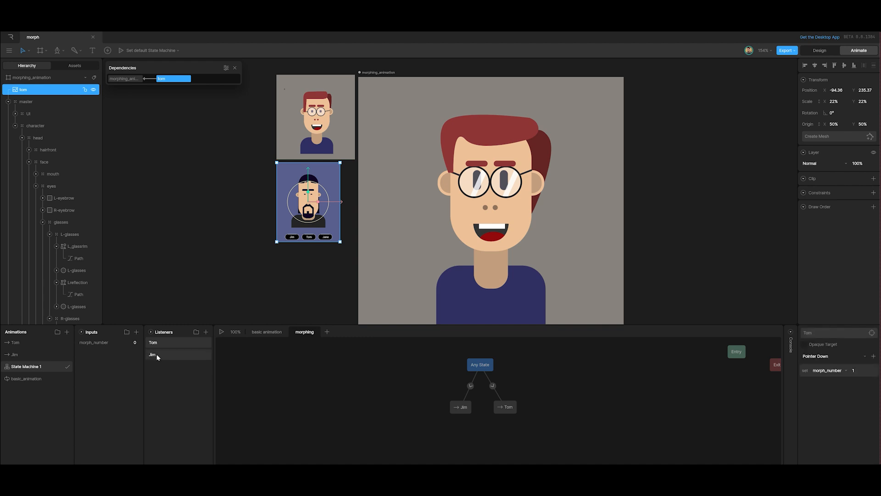
left_click(153, 355)
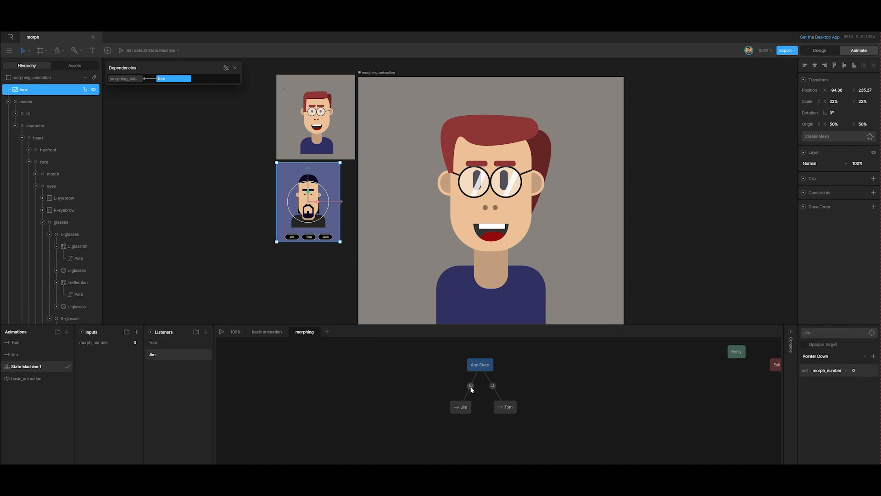
left_click(470, 385)
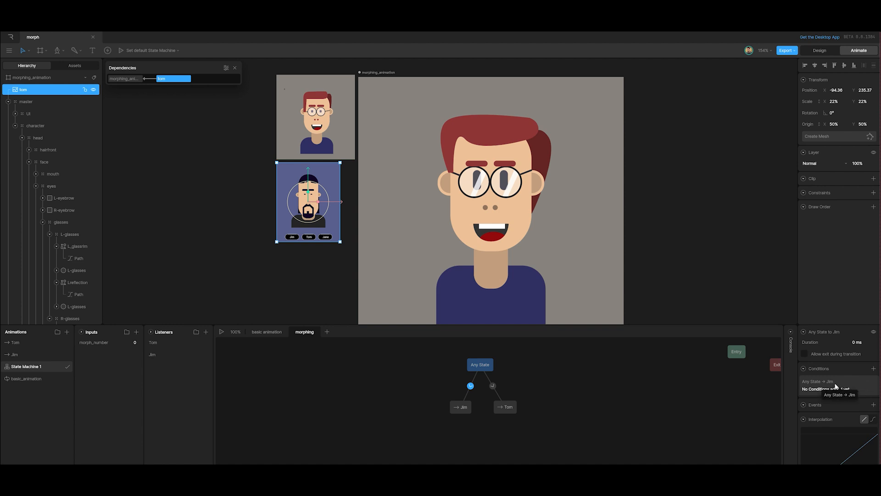
left_click(873, 368)
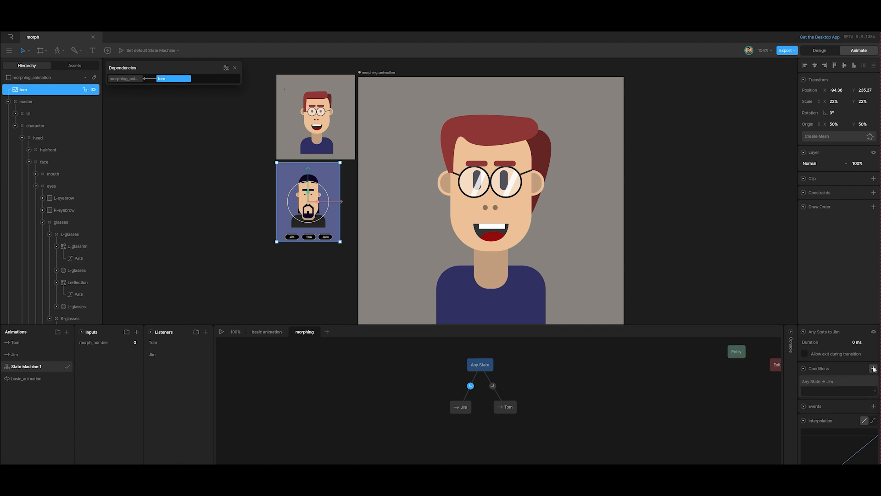
left_click(853, 391)
left_click(850, 404)
left_click(862, 392)
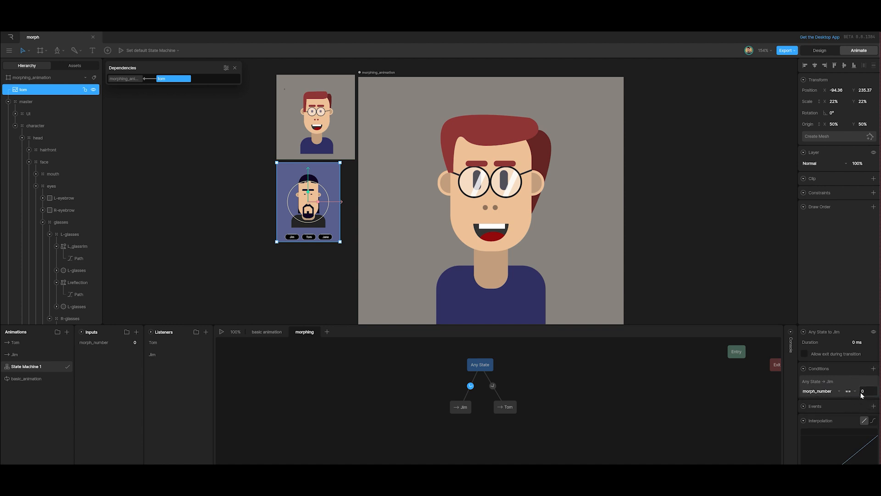
key("Return")
- Add a condition to the Any State to Tom transition requiring morph_number to equal 1, matching the Tom listener
left_click(493, 387)
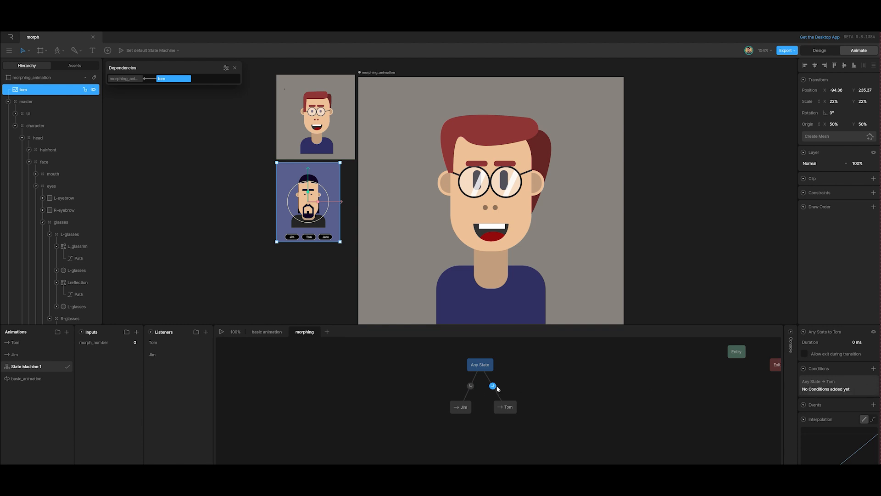
left_click(873, 368)
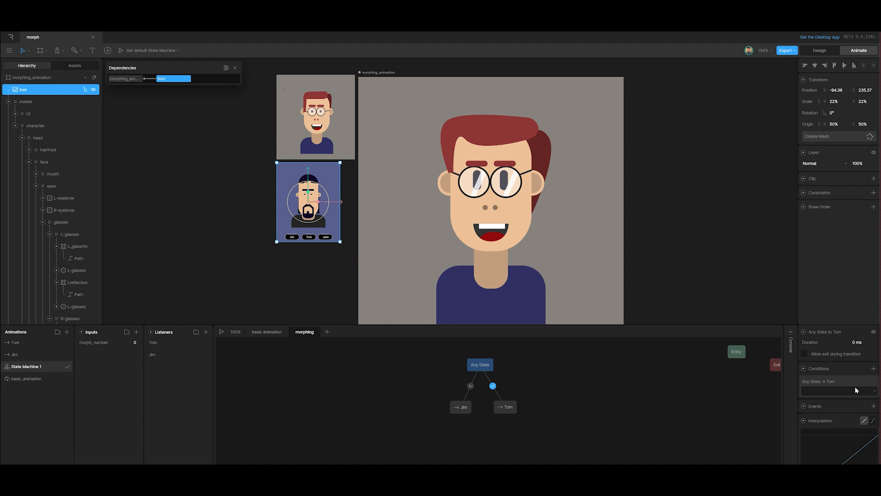
left_click(856, 390)
left_click(851, 403)
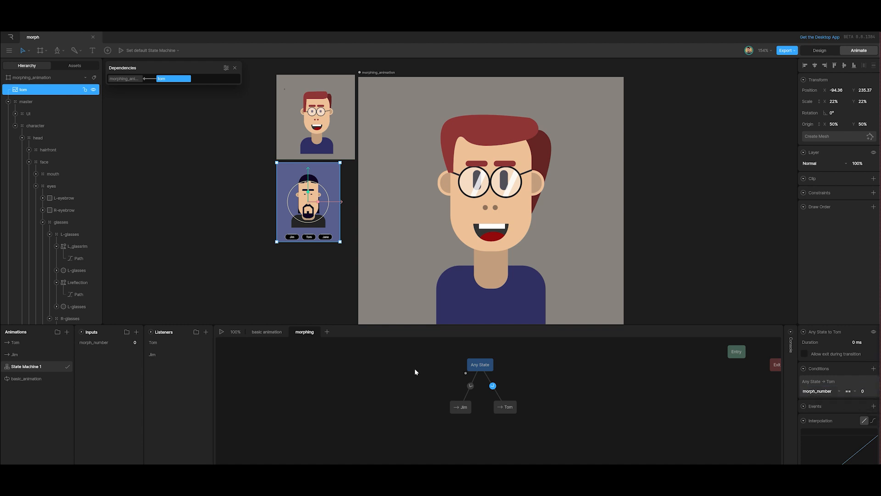
left_click(155, 347)
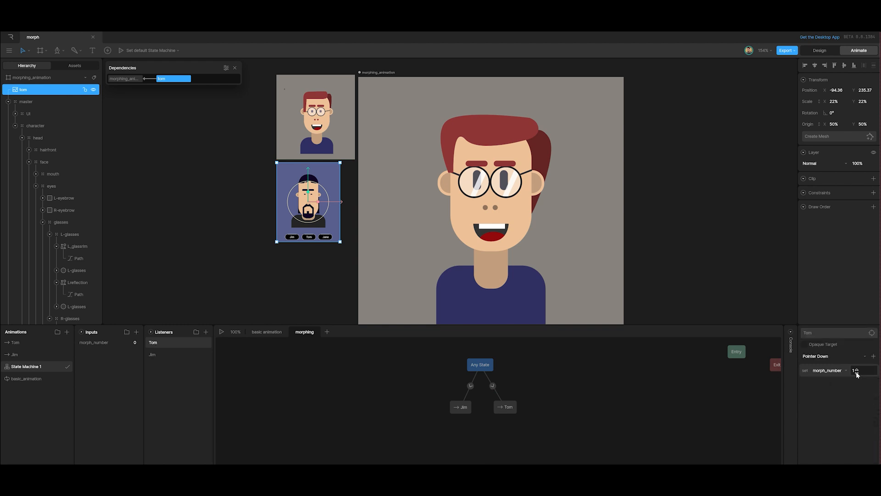
left_click(492, 385)
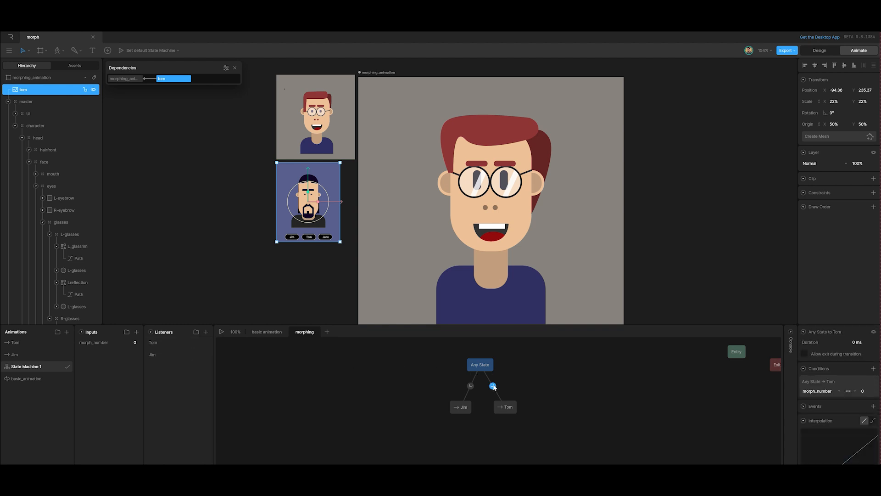
left_click(866, 391)
left_click(607, 389)
- On the Jim timeline, key the morphing_animation artboard's grey fill colour 88837D at the first frame
left_click_drag(565, 326, 587, 390)
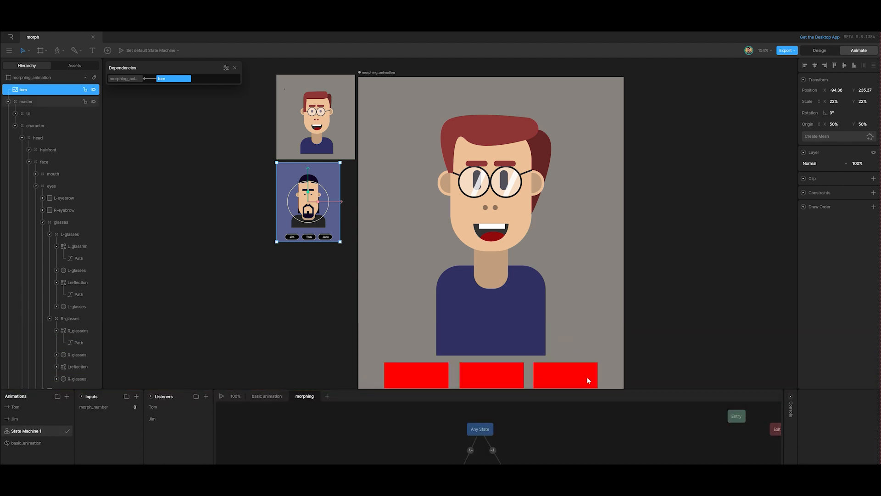
left_click(16, 421)
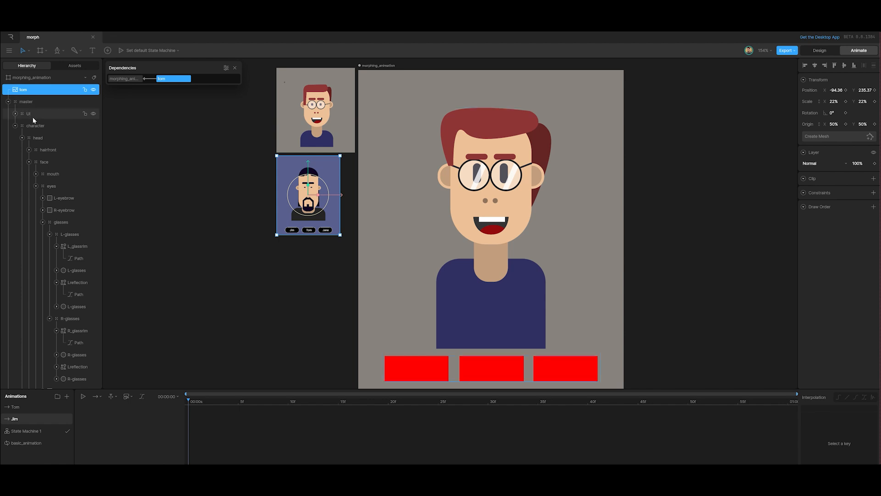
left_click(30, 78)
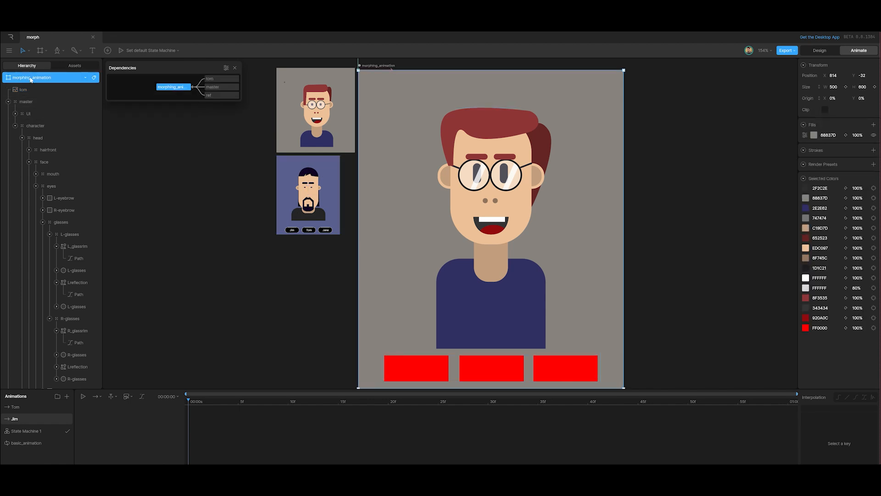
left_click(846, 135)
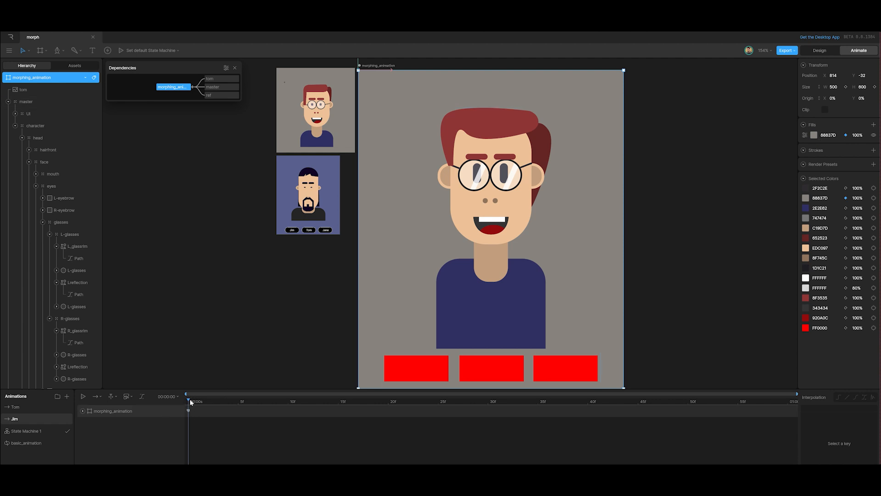
left_click_drag(189, 401, 746, 399)
left_click_drag(783, 399, 145, 419)
- On the Tom timeline, key the artboard's fill as 58608E by sampling the blue background of the Tom reference image
left_click(25, 407)
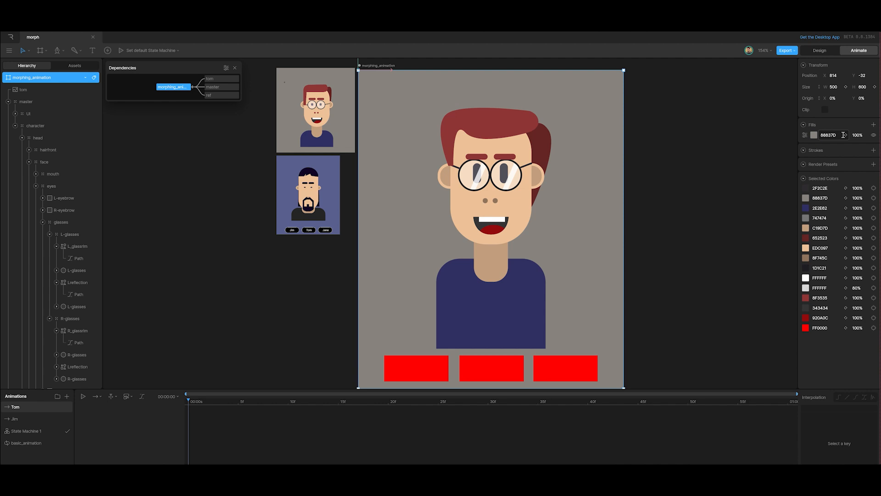
left_click(816, 136)
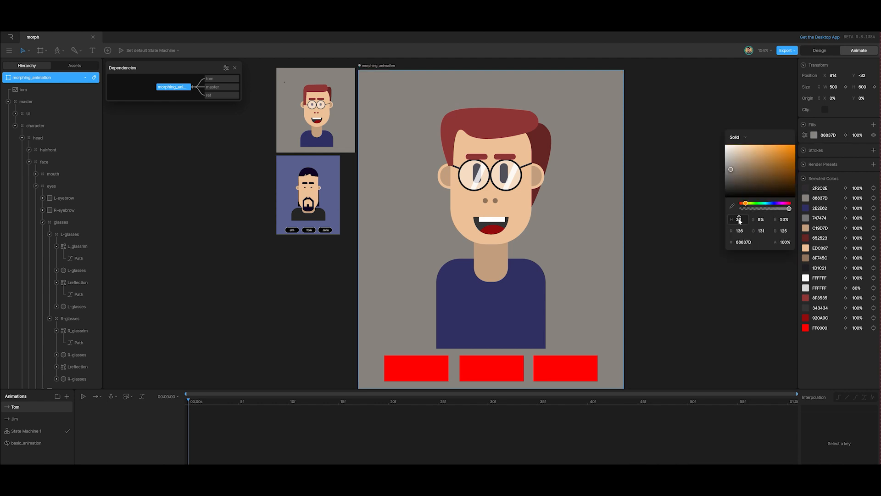
left_click(732, 206)
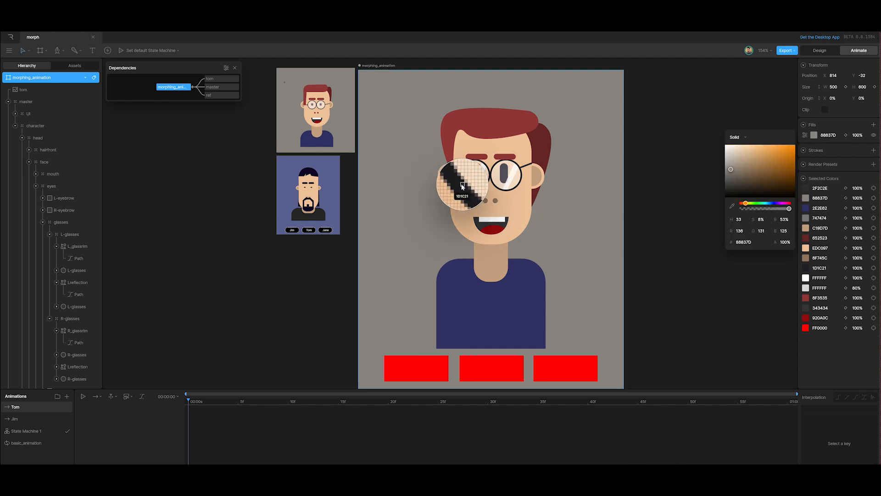
left_click(327, 167)
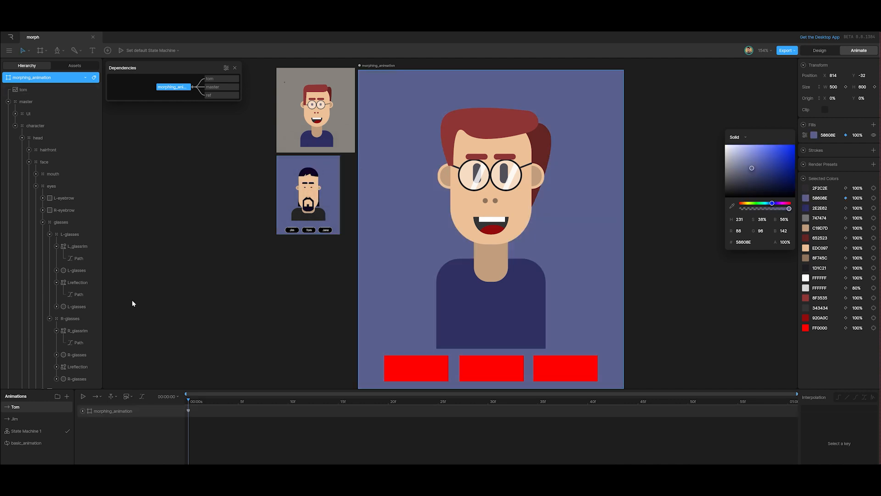
- Play State Machine 1 and test the Tom rectangle's effect on the artboard background
left_click(20, 433)
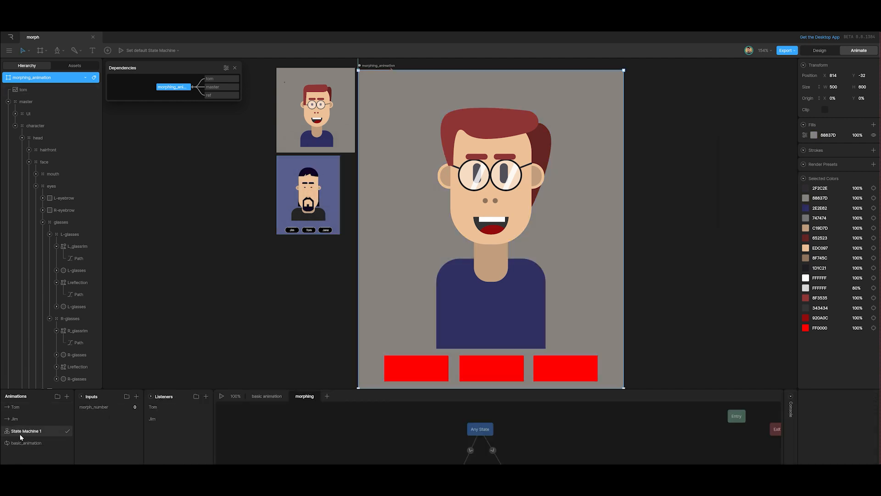
left_click(222, 397)
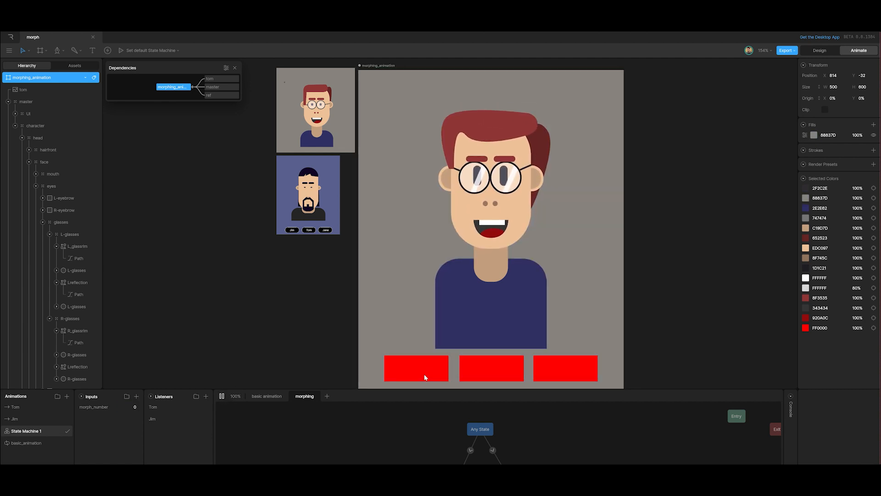
left_click(485, 372)
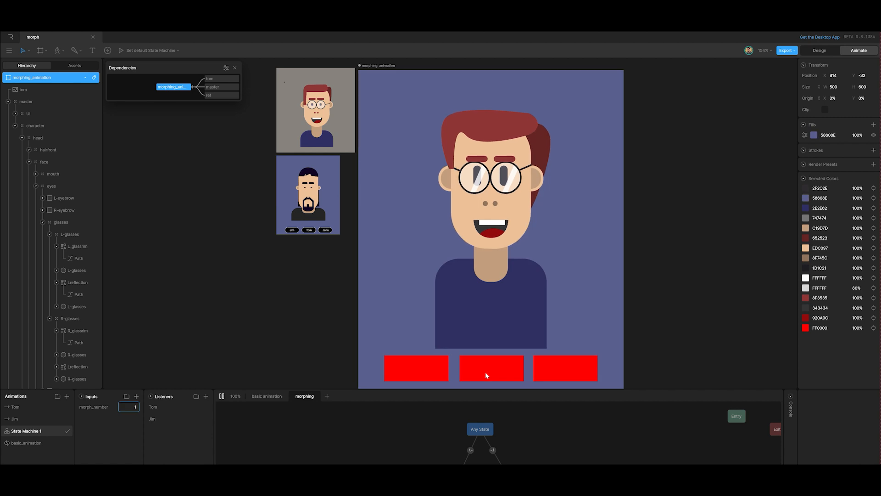
- Replay State Machine 1 and test switching the background repeatedly between the Tom and Jim rectangles
left_click(222, 396)
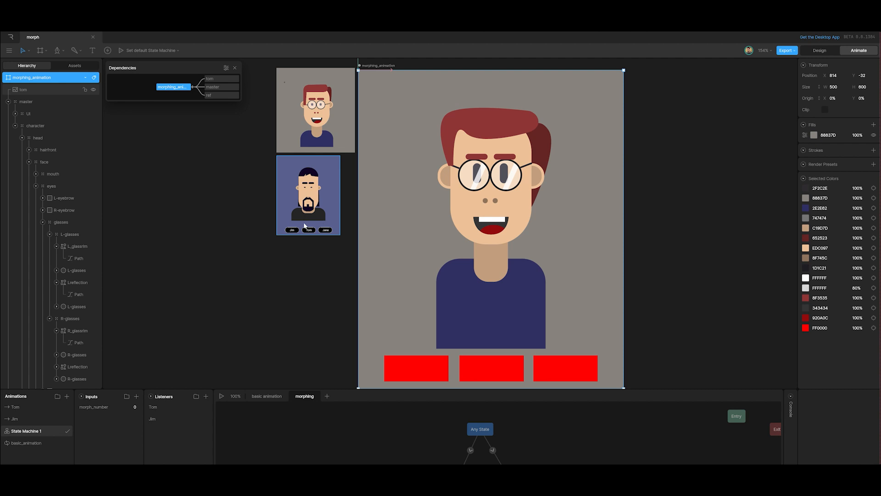
left_click(221, 397)
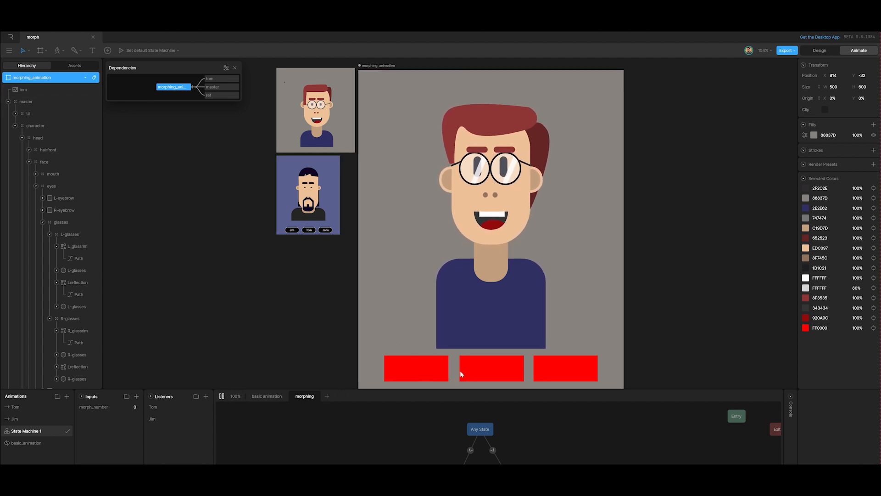
left_click(489, 368)
left_click(418, 367)
left_click(478, 363)
left_click(438, 373)
left_click(494, 375)
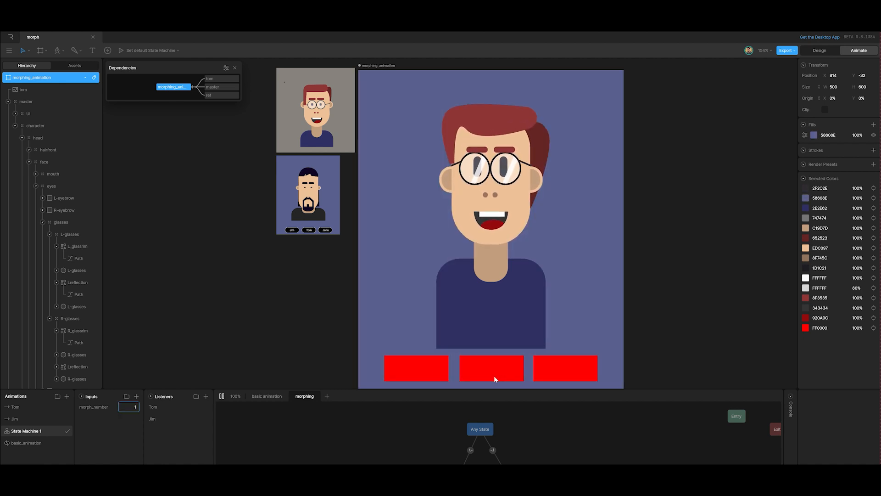
left_click(425, 375)
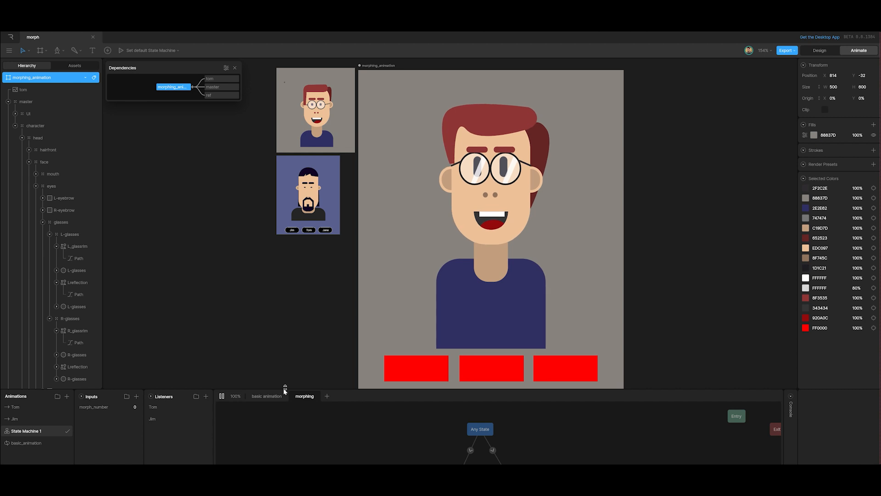
key("space")
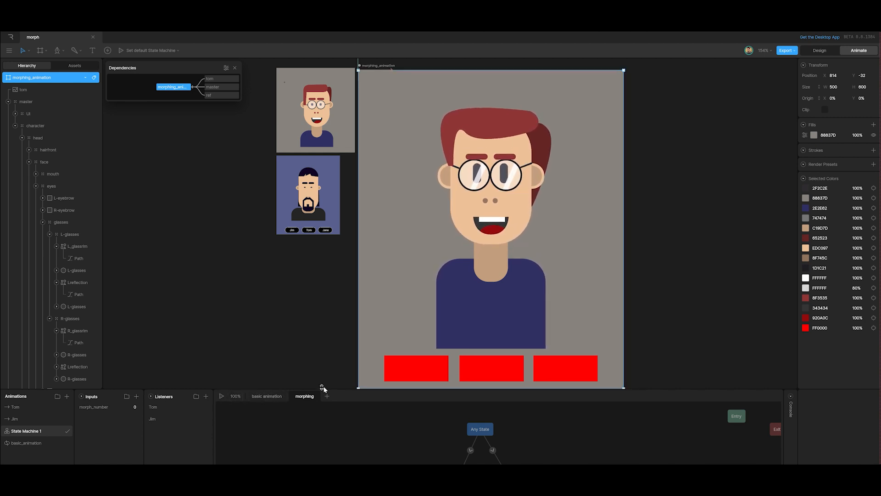
- Set the duration of both the Any State to Jim and Any State to Tom transitions to 250 ms
left_click_drag(329, 386, 328, 292)
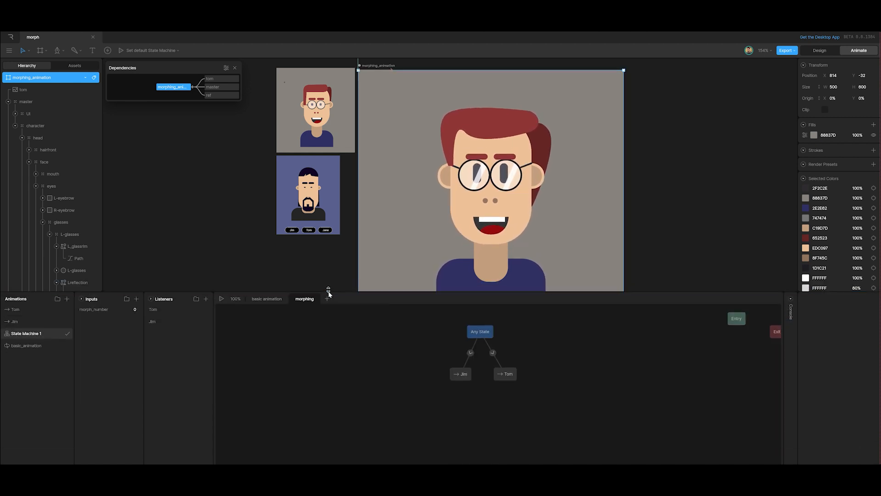
left_click(470, 353)
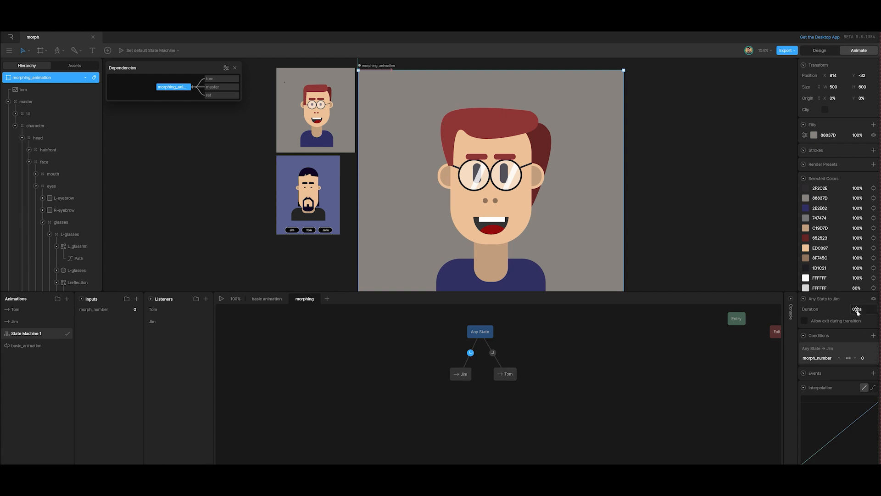
left_click(856, 310)
type("250")
left_click(493, 353)
left_click(862, 312)
type("250")
left_click(544, 377)
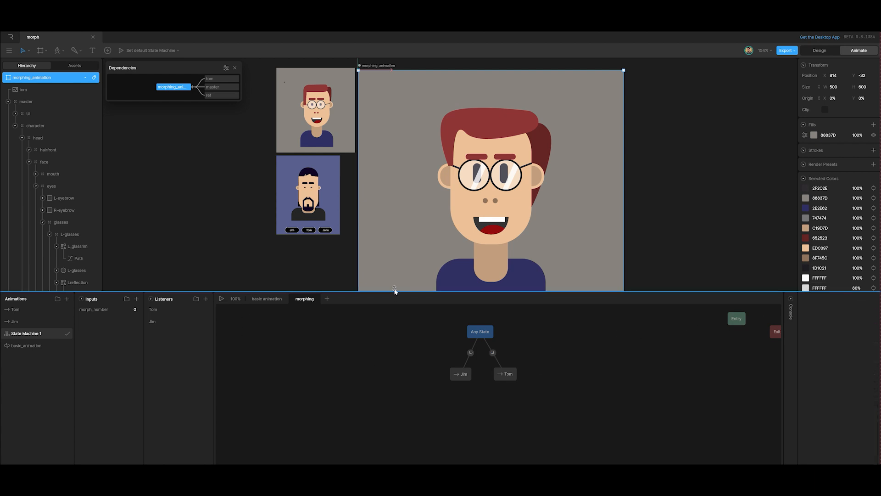
- Play the state machine and test the 250 ms background blend by alternating between the Tom and Jim rectangles
left_click_drag(393, 291, 412, 388)
left_click(221, 396)
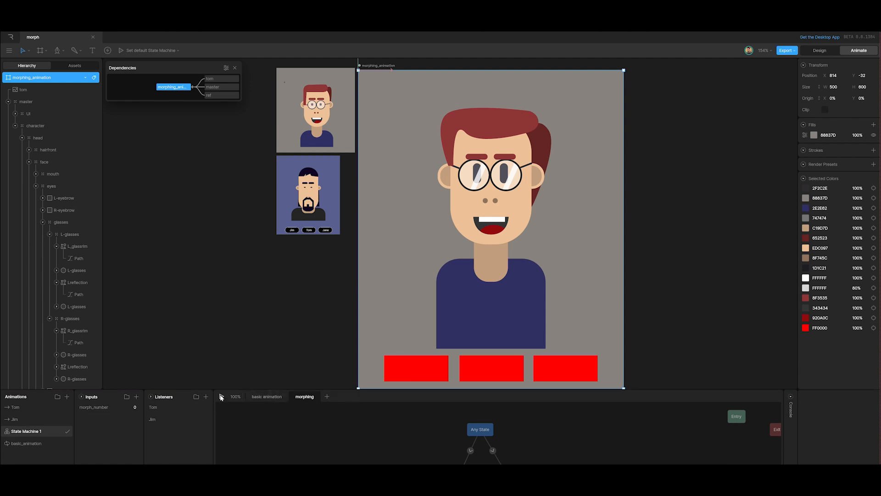
left_click(487, 372)
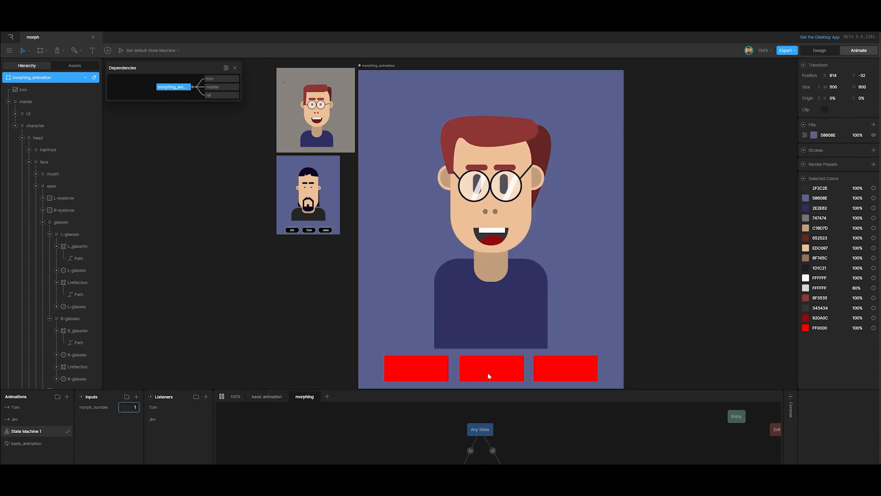
left_click(425, 371)
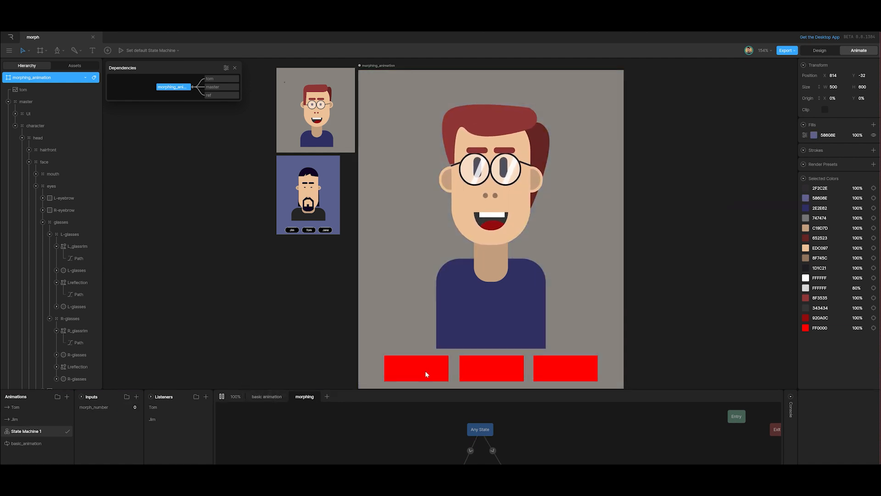
left_click(477, 371)
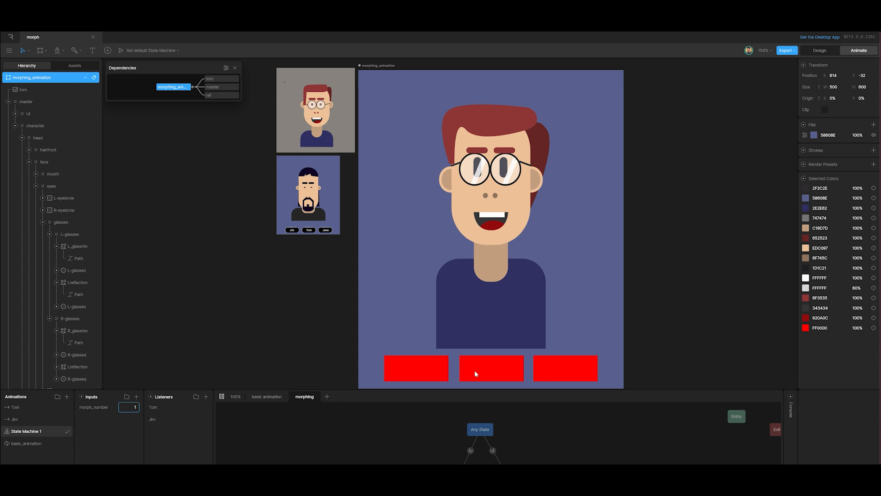
left_click(222, 397)
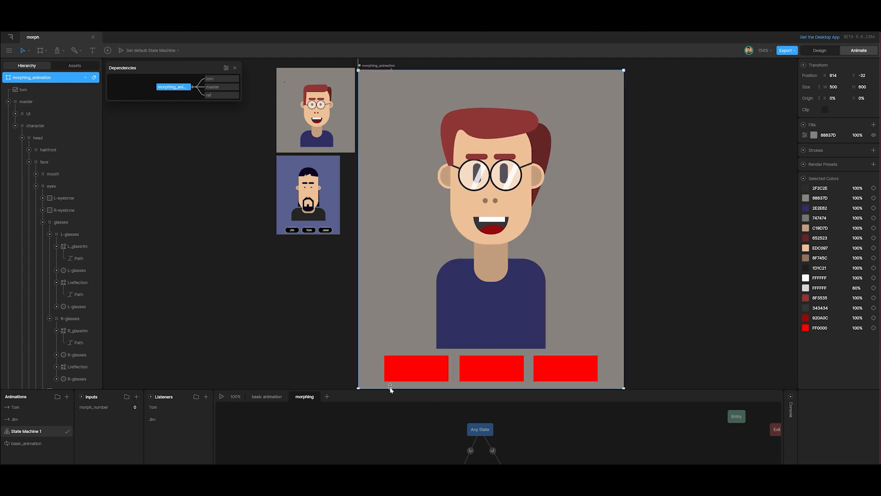
- Give both Any State transitions cubic interpolation, pulling the curve's start handle up and back for a steep, fast start
left_click_drag(390, 388, 423, 255)
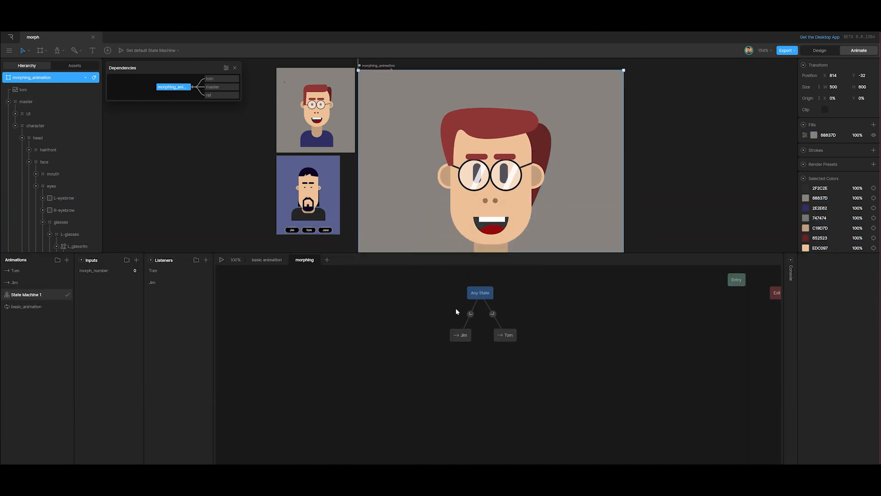
left_click_drag(457, 312, 513, 318)
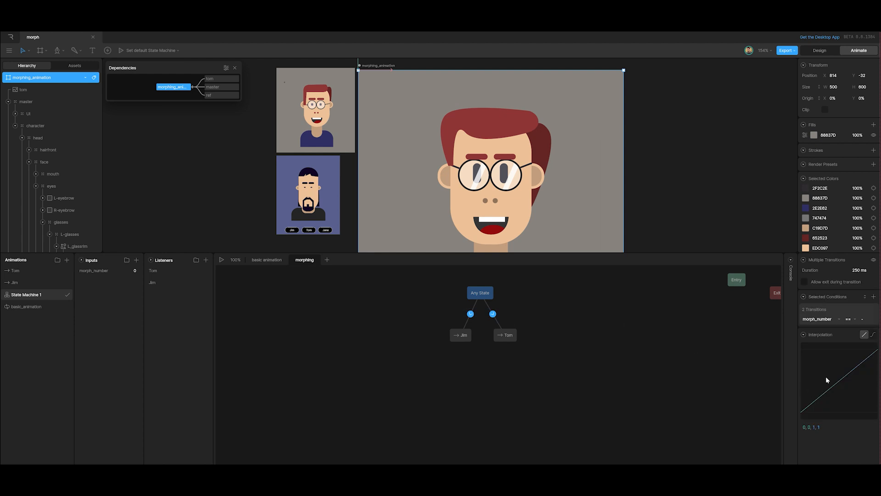
left_click(873, 335)
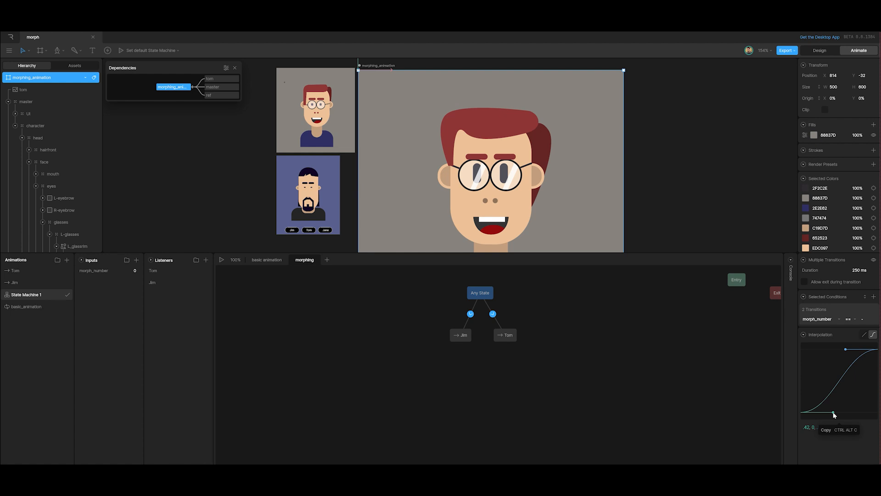
left_click_drag(834, 414, 805, 376)
left_click_drag(805, 378, 803, 374)
- Play the state machine and test the eased transitions between Jim and Tom while watching the state graph
left_click_drag(554, 251, 578, 364)
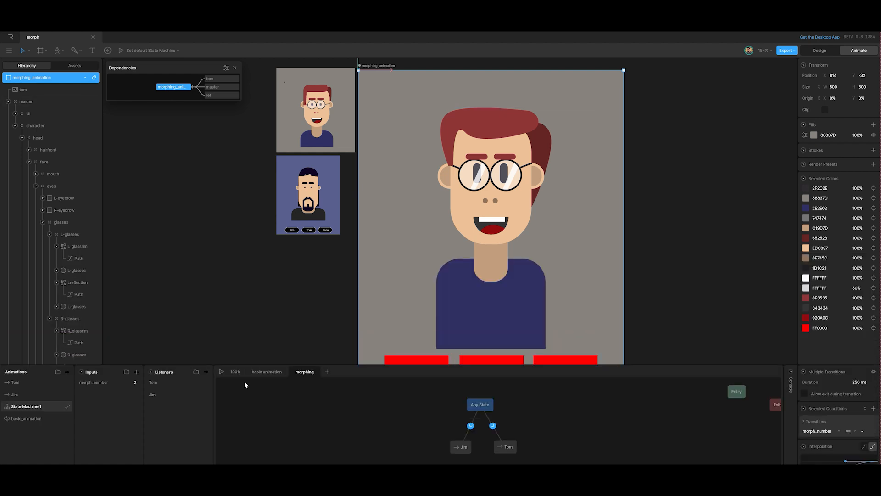
left_click(222, 372)
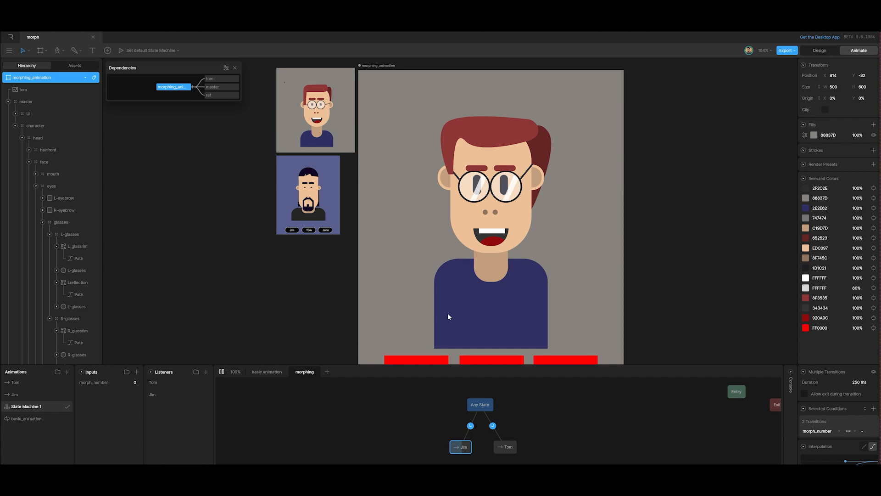
left_click(479, 361)
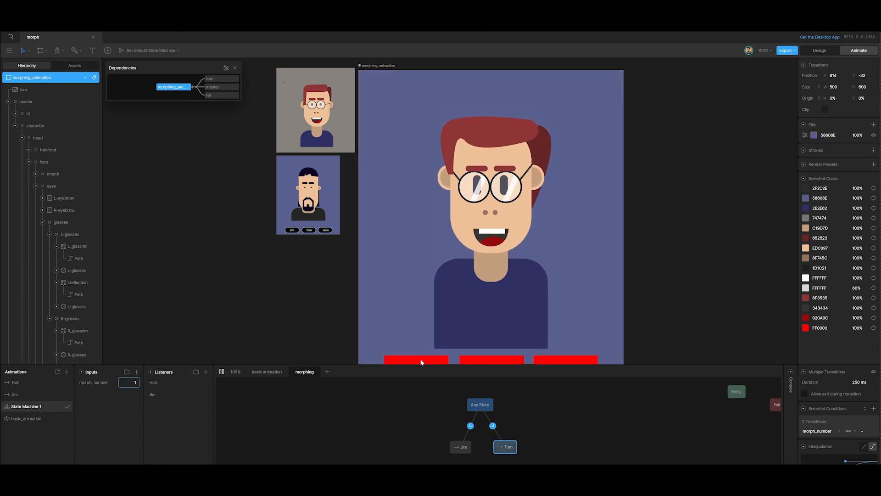
left_click(422, 359)
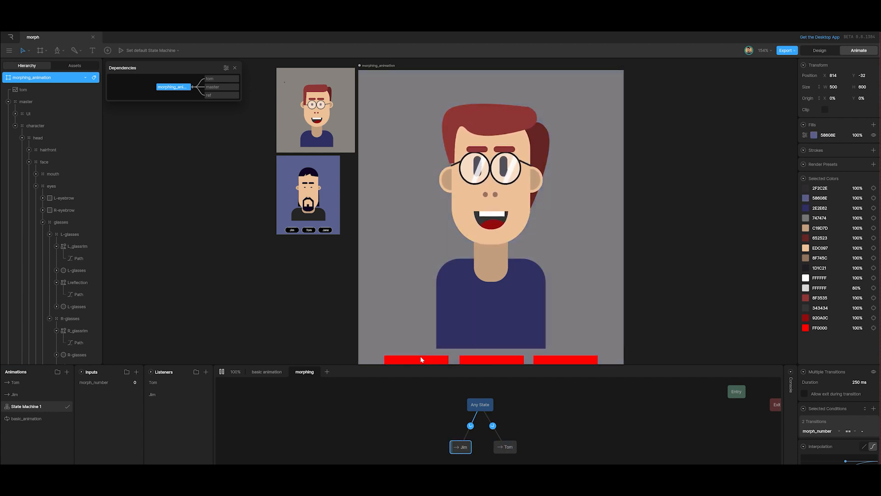
left_click(479, 361)
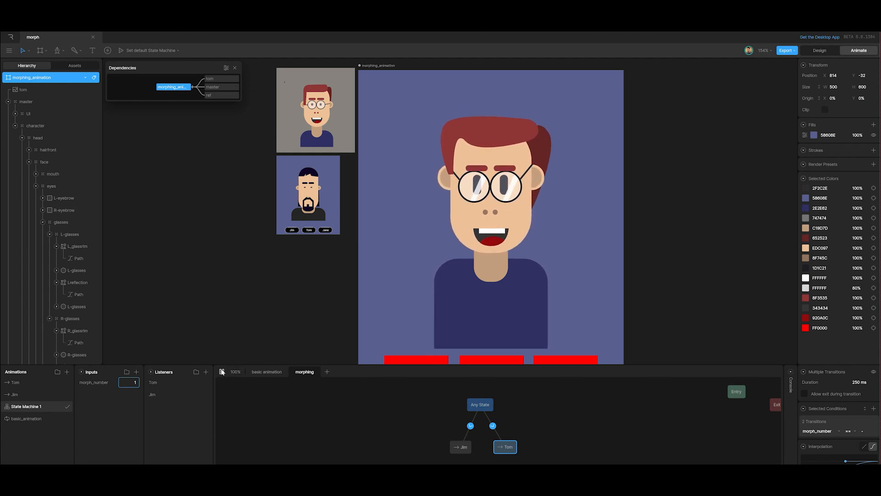
left_click(222, 372)
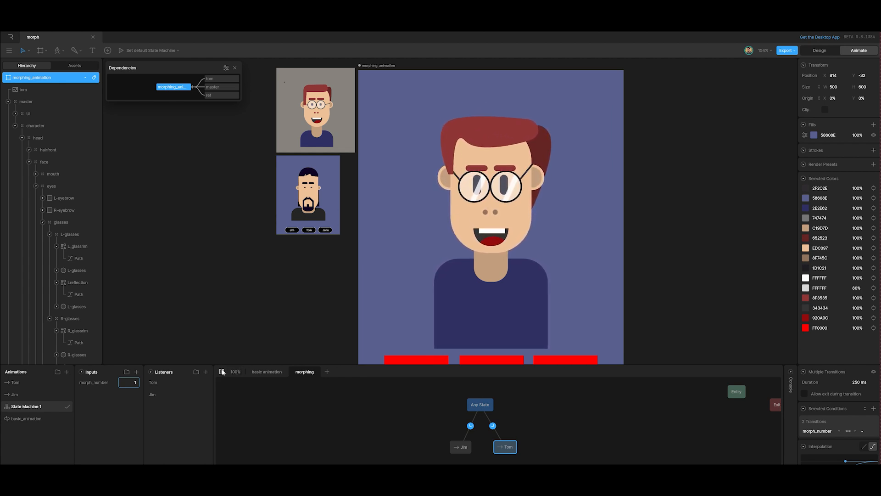